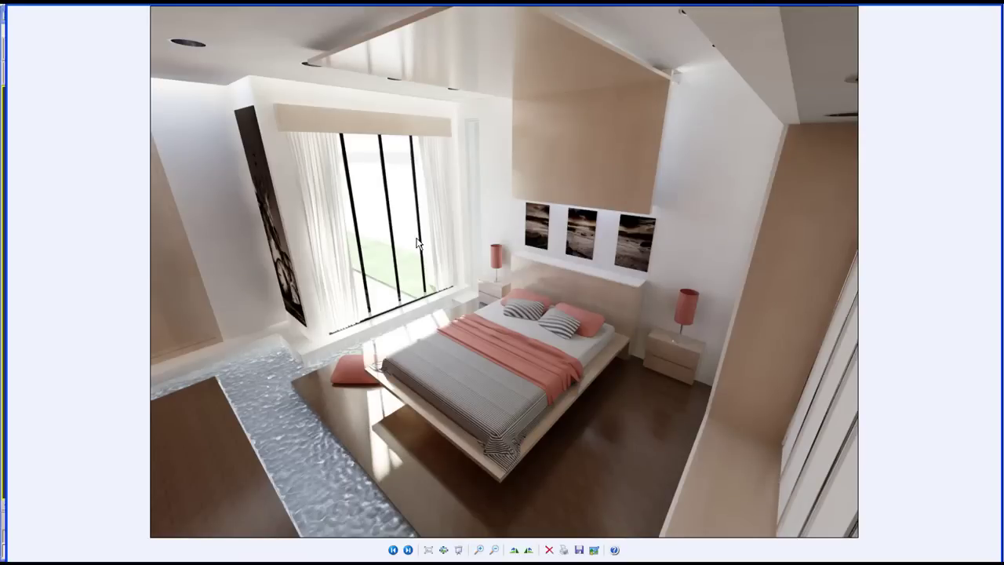
Look through the reference renders of the finished bedroom from different camera angles
key(Right)
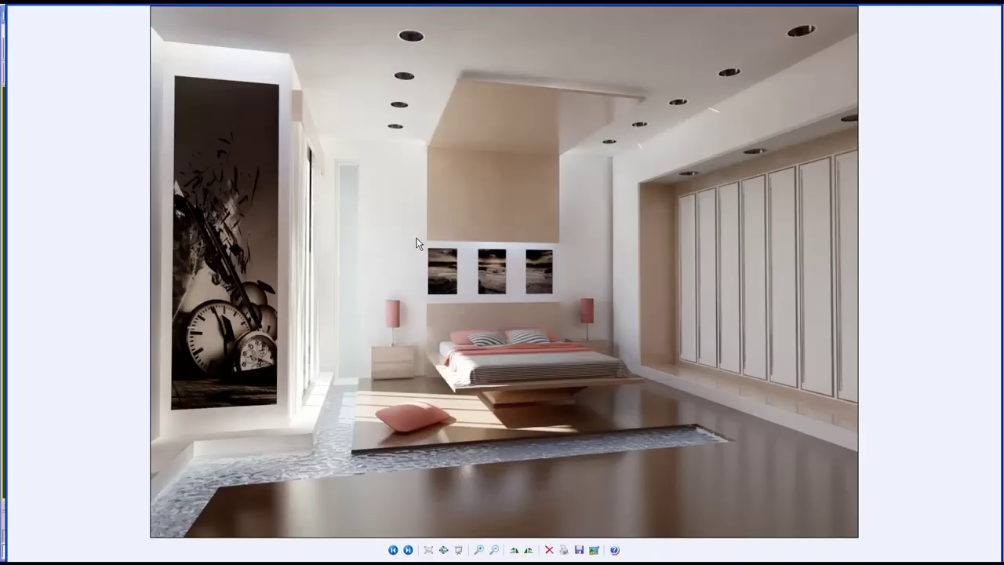
key(Right)
key(Right)
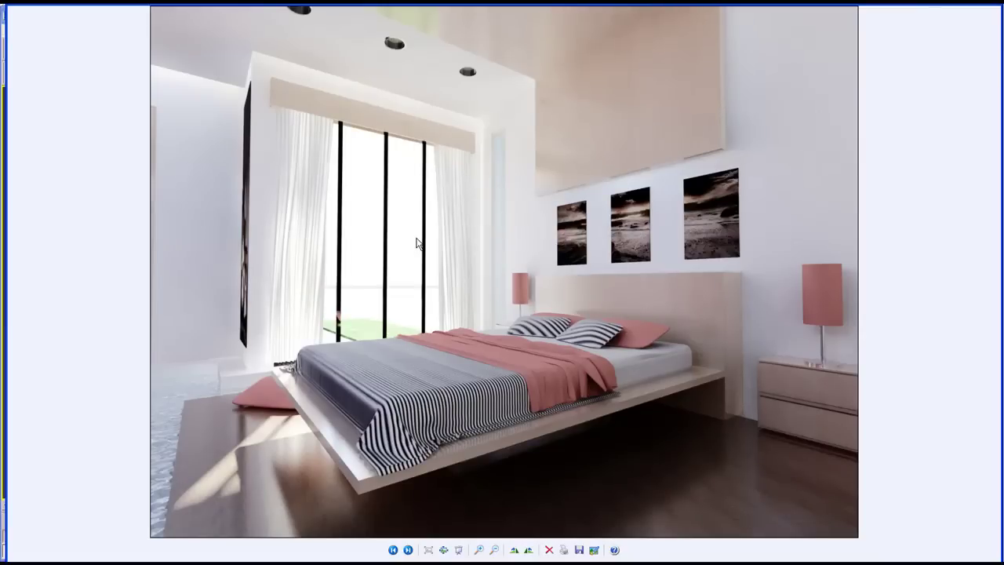
key(Right)
key(Right)
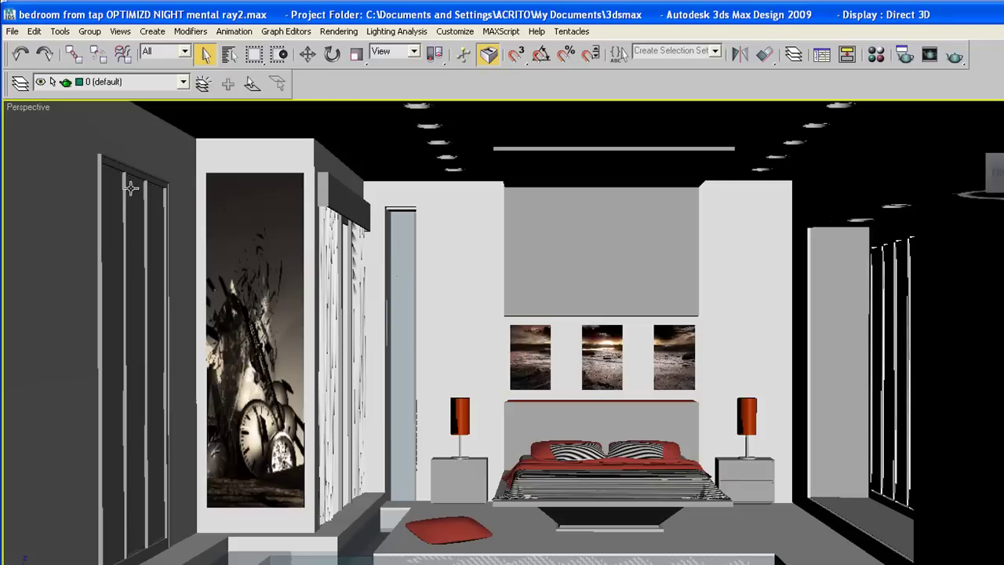
Reset the scene to an empty file and check the display units in Units Setup
click(12, 32)
click(24, 57)
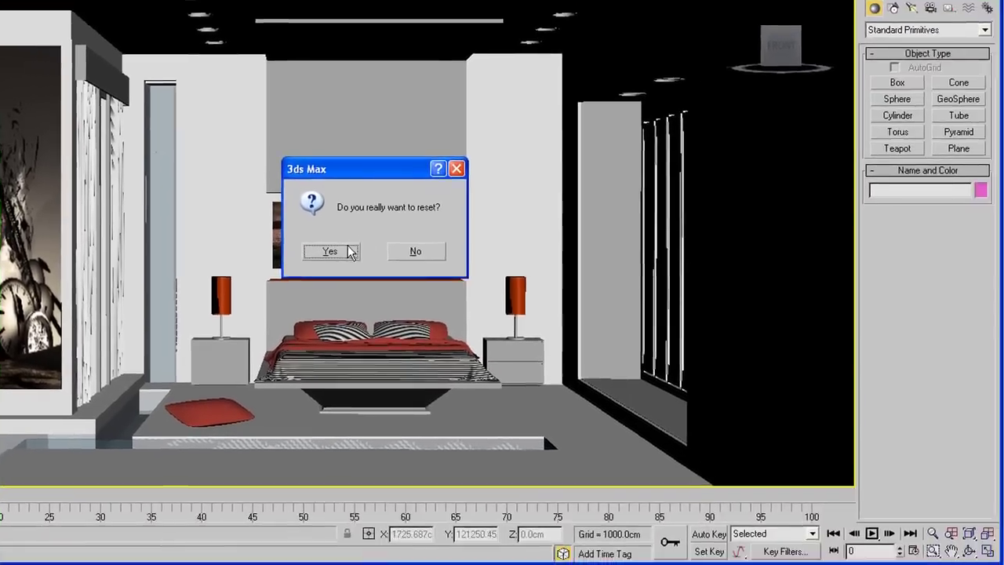
click(567, 373)
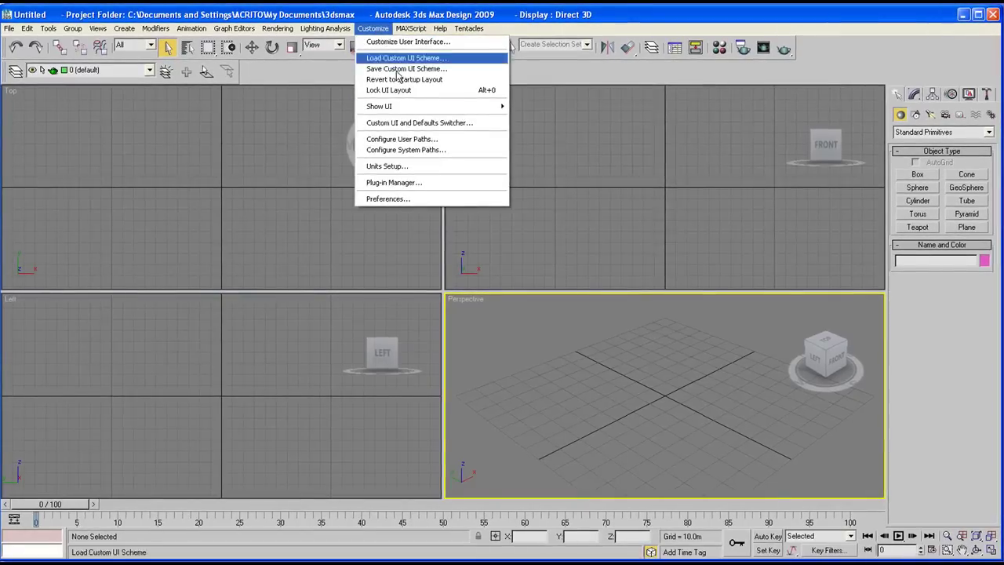
click(389, 165)
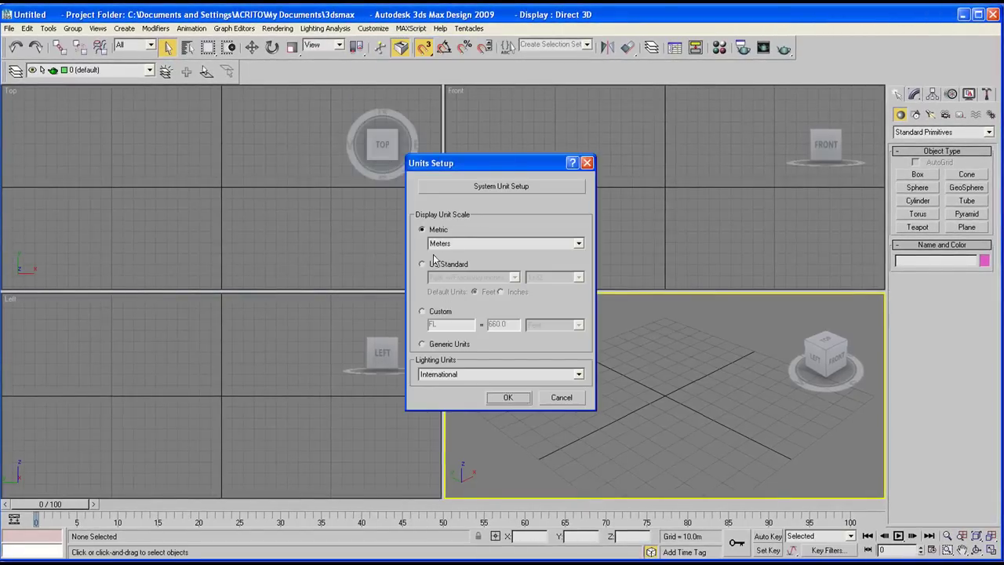
click(563, 400)
Draw two grid-snapped AEC Extended wall segments in the Top view, from (-100, 120) through (-100, -30) to (-150, -30)
click(910, 132)
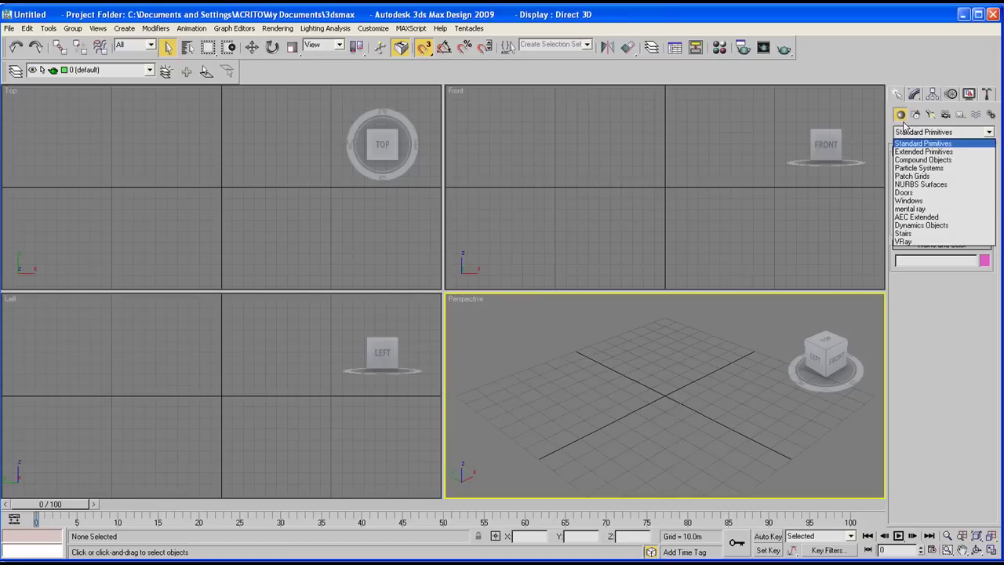
click(917, 217)
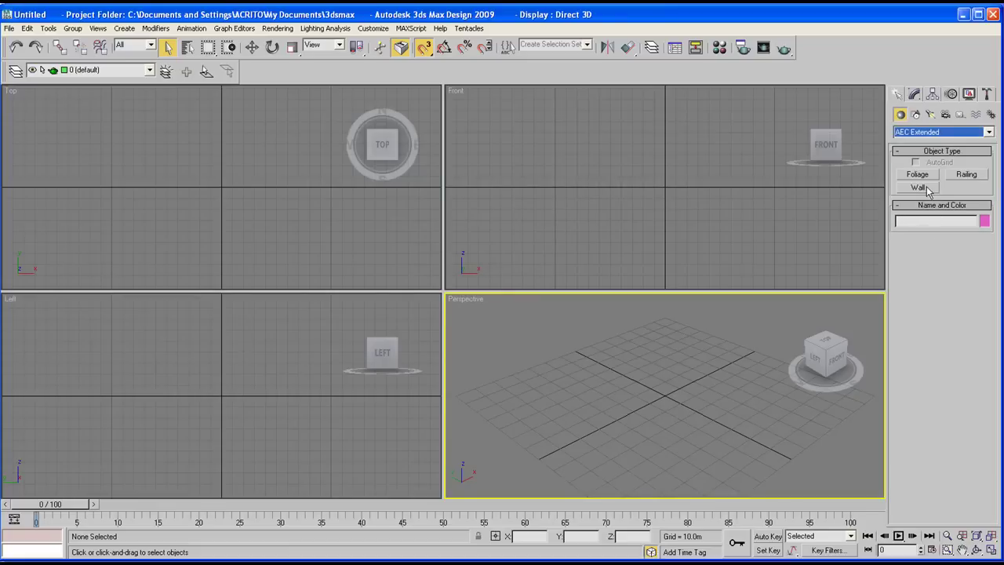
click(922, 189)
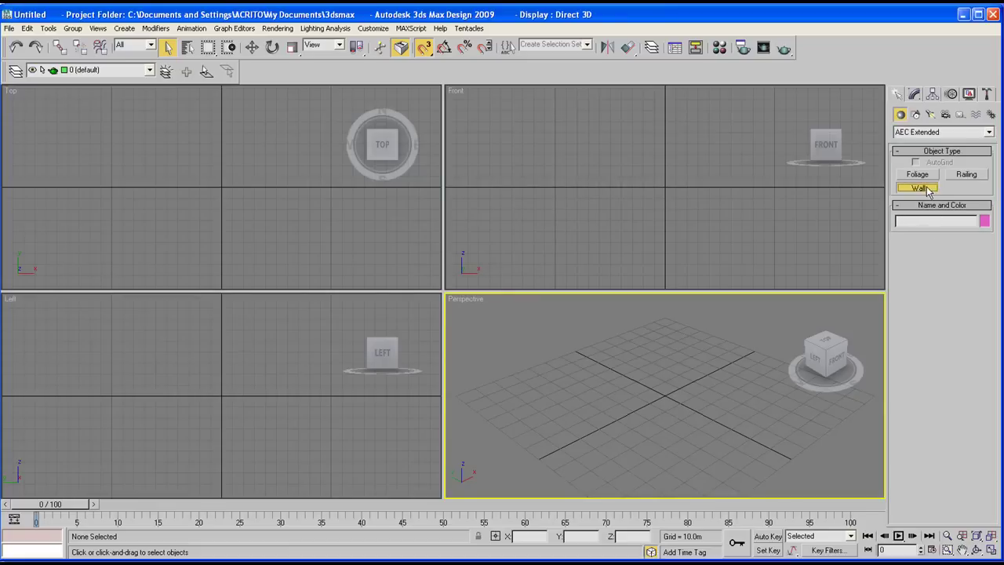
right_click(136, 156)
scroll(143, 164, down, 1)
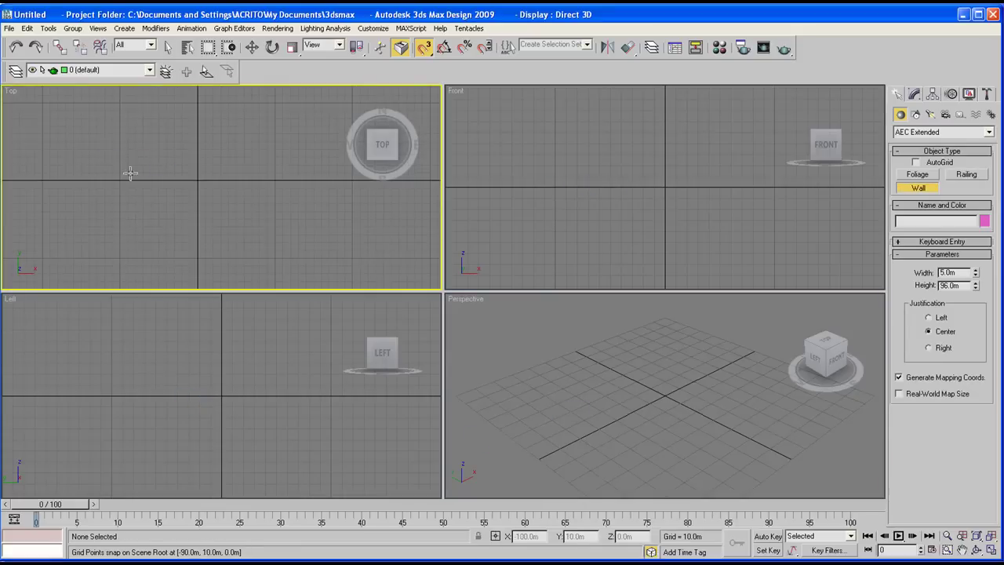
key(s)
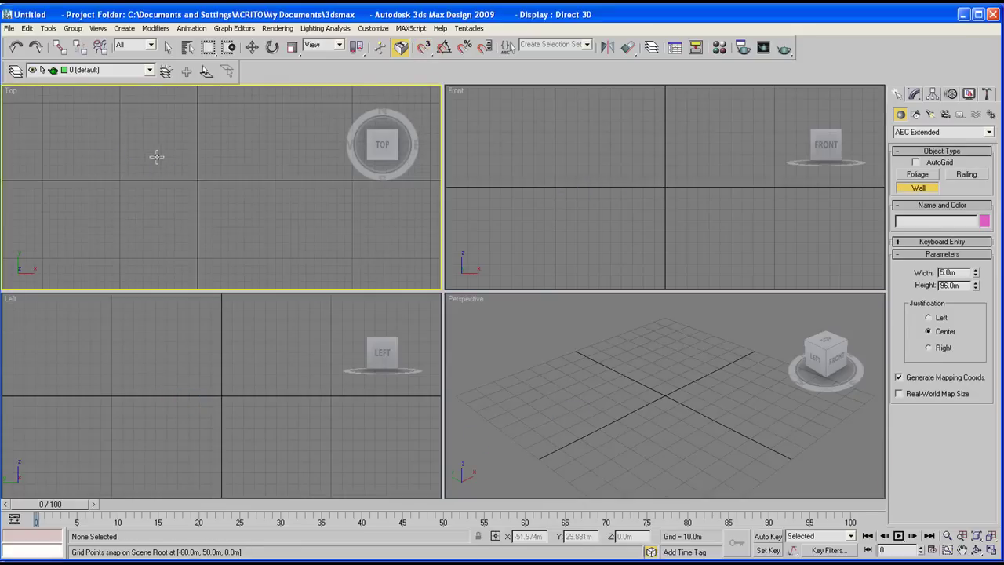
key(s)
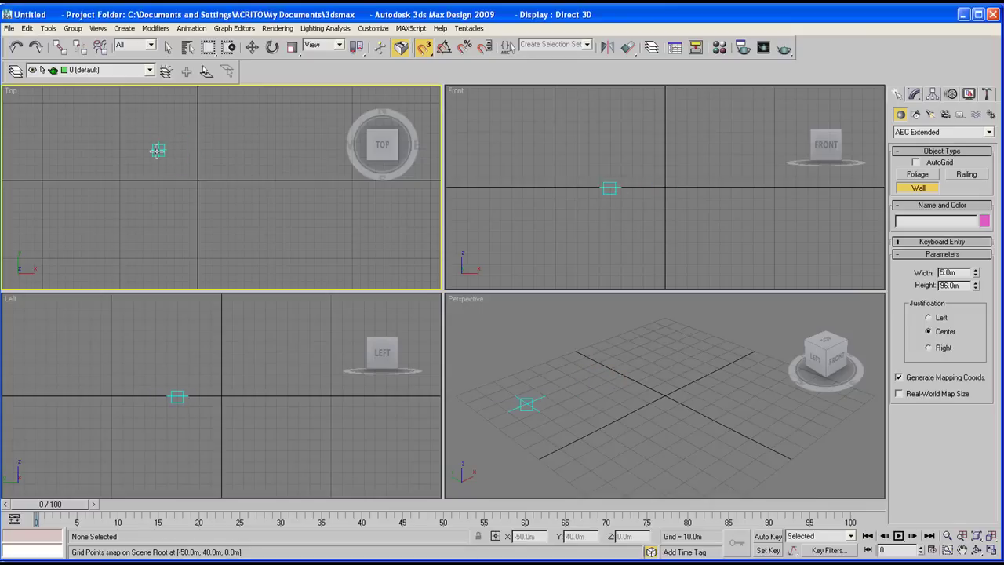
click(126, 119)
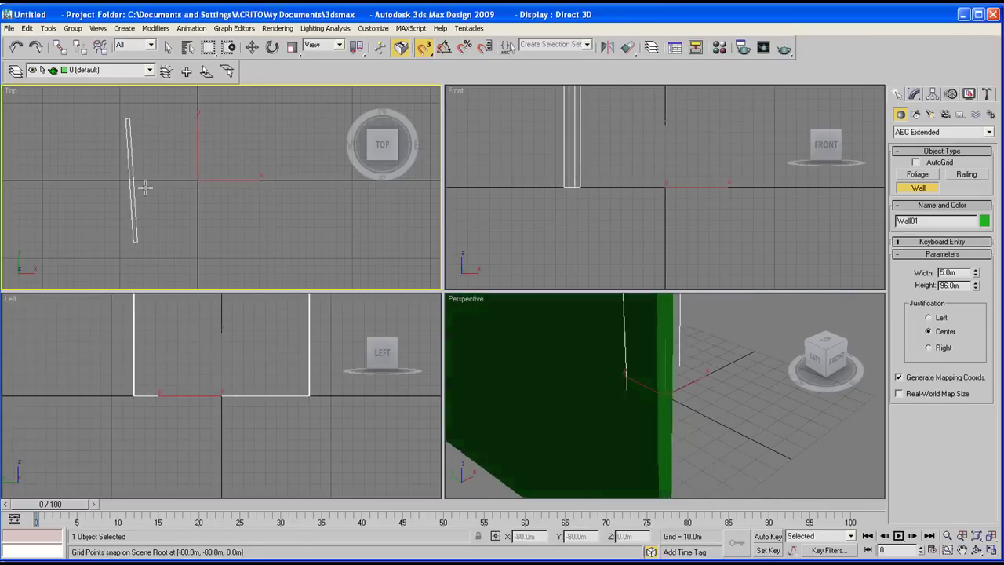
scroll(146, 192, down, 4)
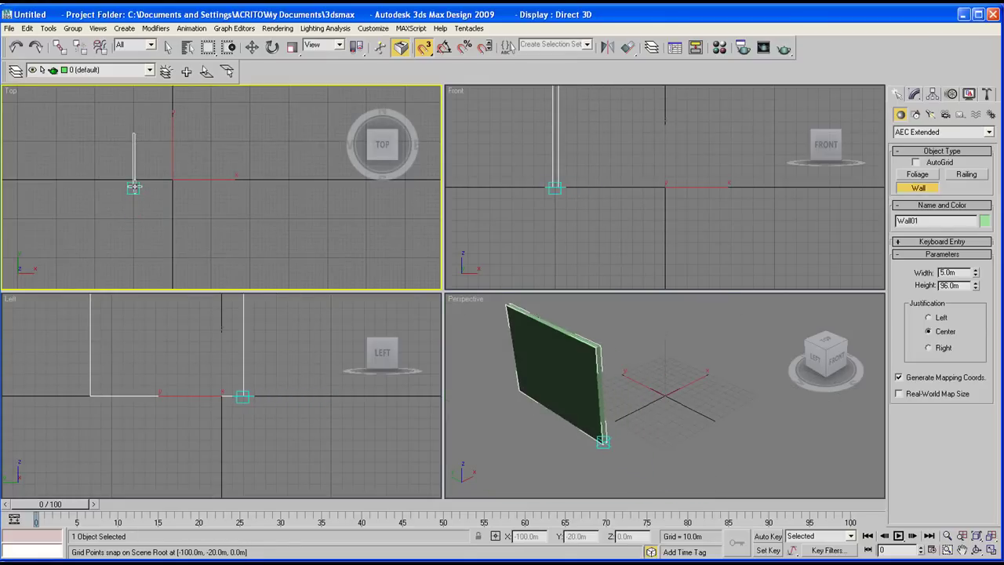
click(133, 189)
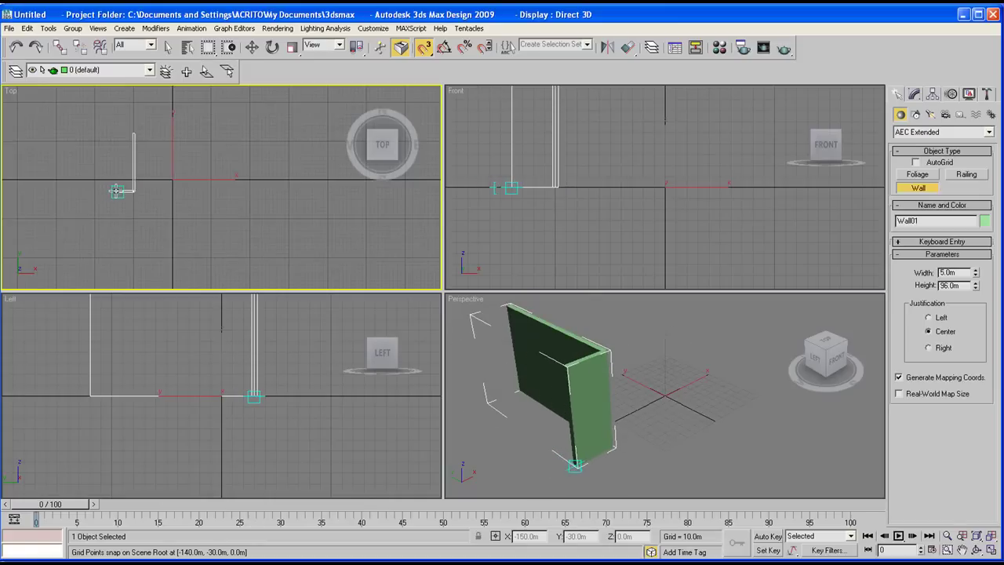
click(115, 191)
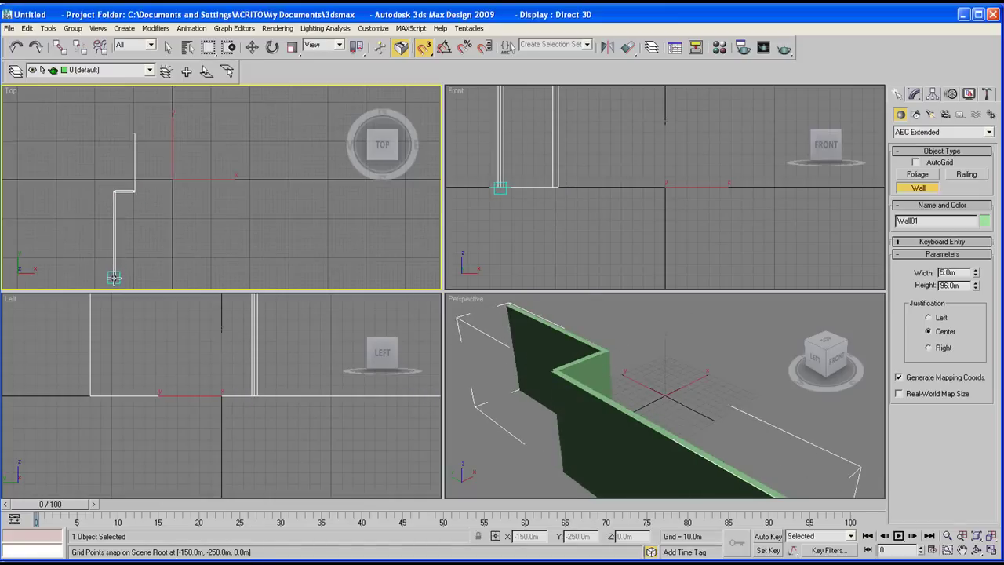
Continue the wall from (-150, -30) to (-150, -300) and across to (100, -300)
click(114, 277)
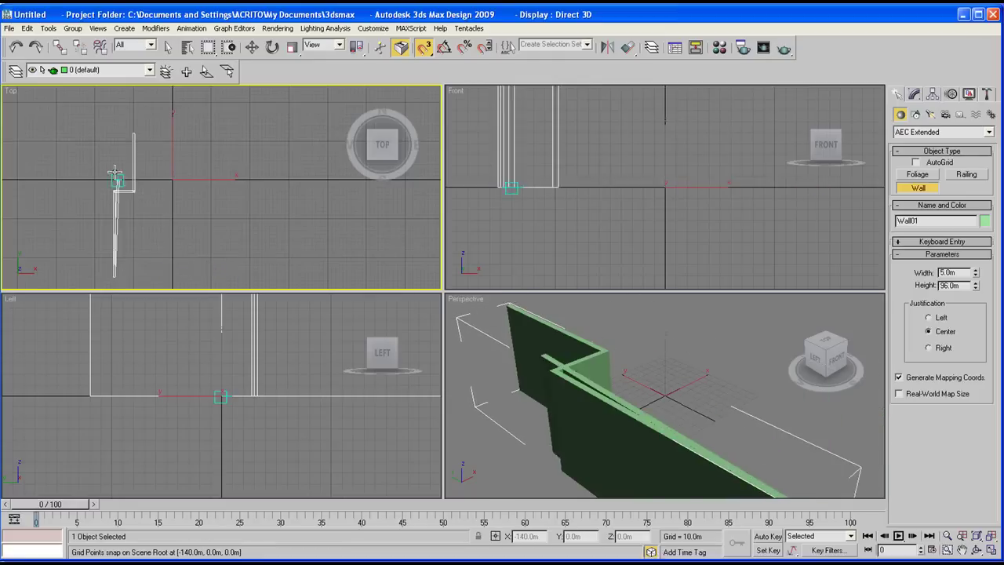
scroll(124, 179, down, 2)
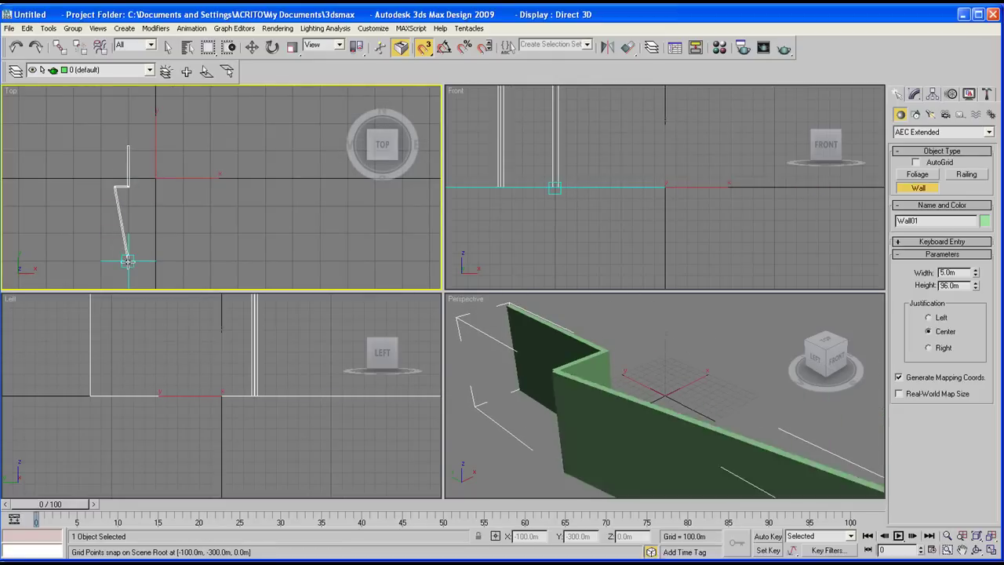
scroll(114, 263, up, 2)
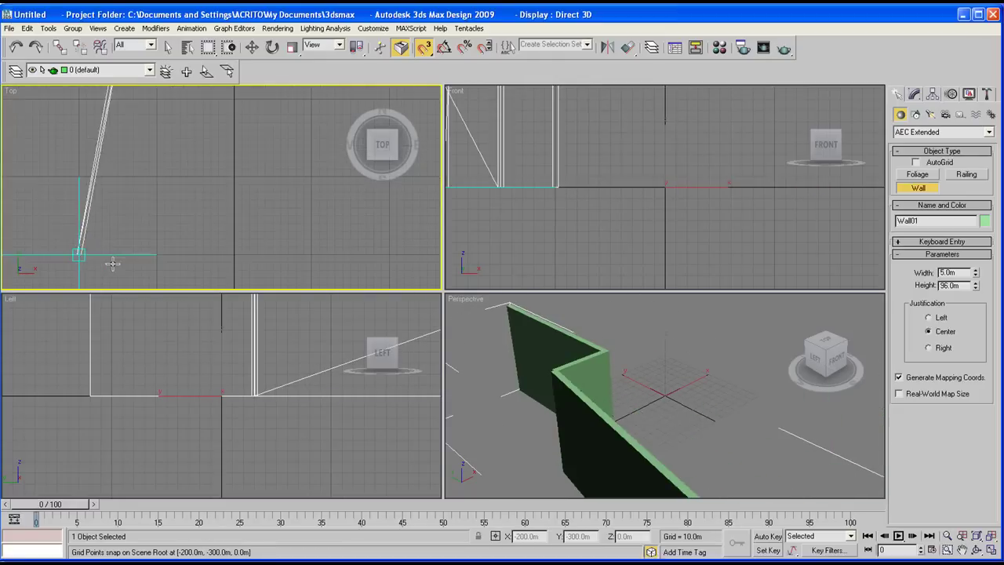
click(110, 256)
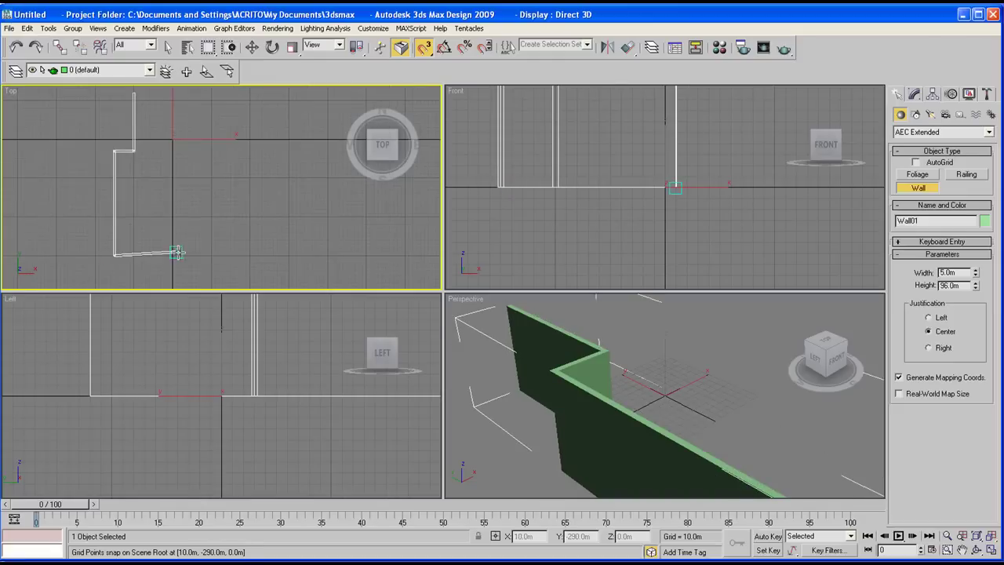
click(212, 256)
Close the wall outline through (100, 180) and (-100, 180), welding it at the starting point, and turn off snapping
scroll(203, 260, down, 1)
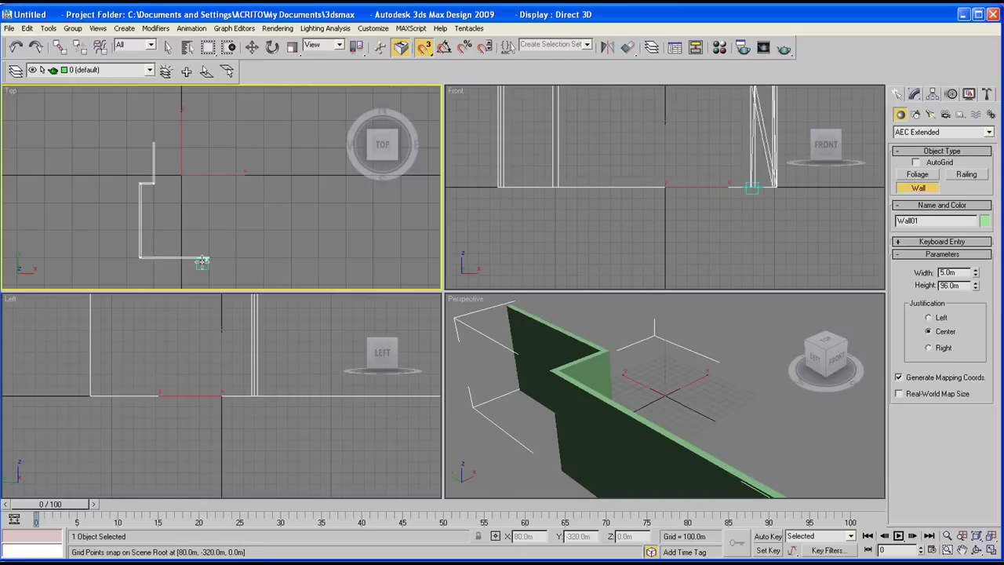
scroll(202, 151, up, 1)
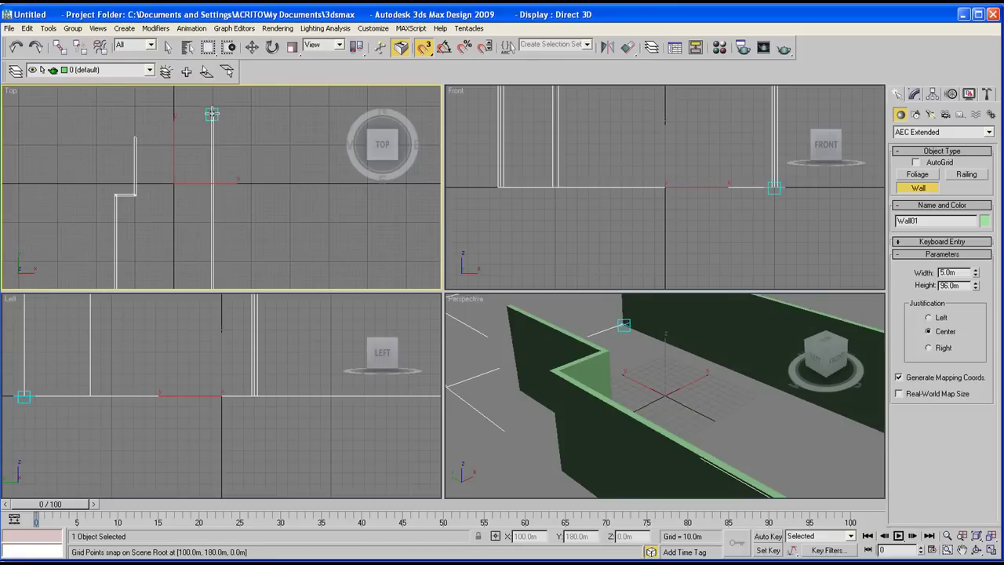
click(211, 116)
click(134, 116)
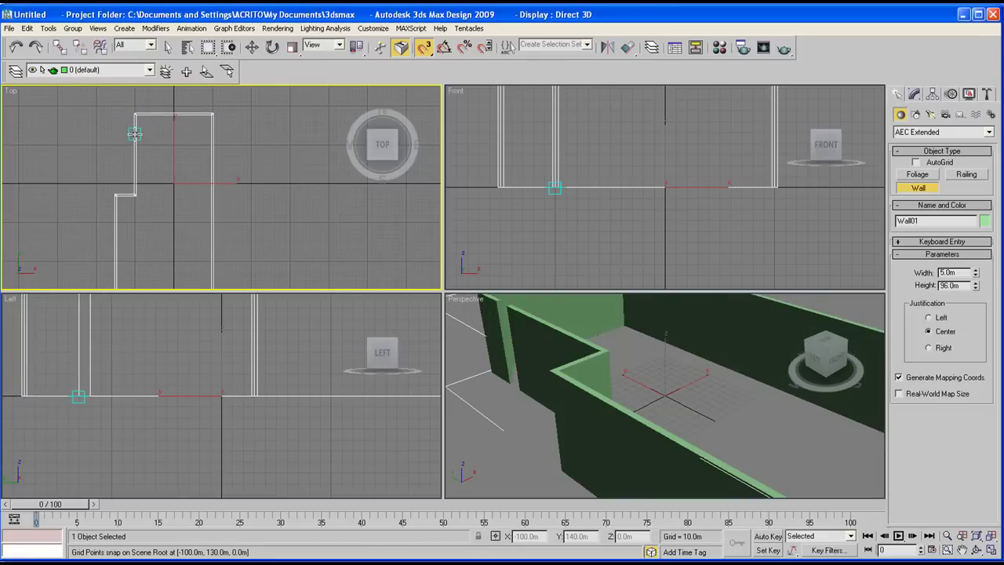
click(134, 137)
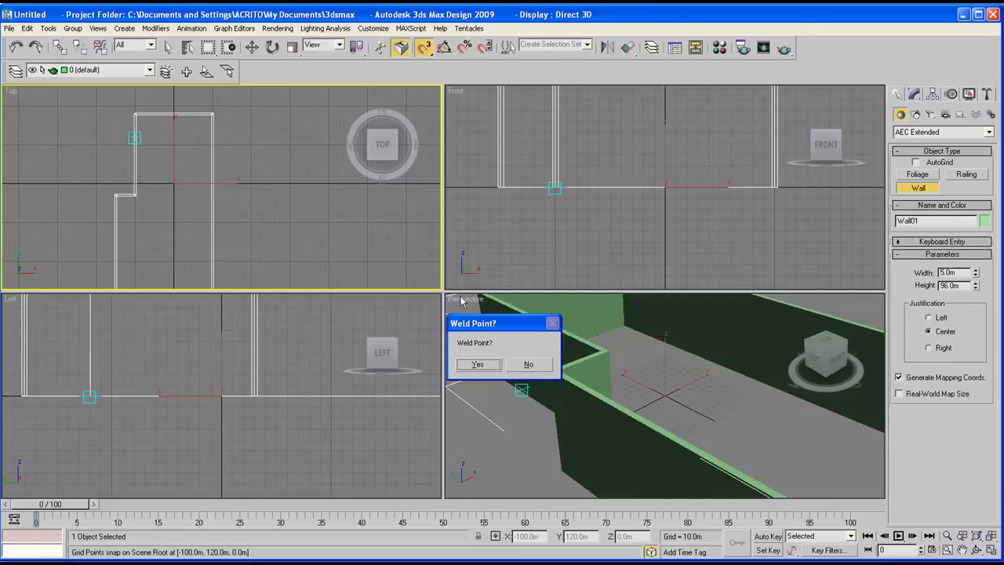
click(478, 365)
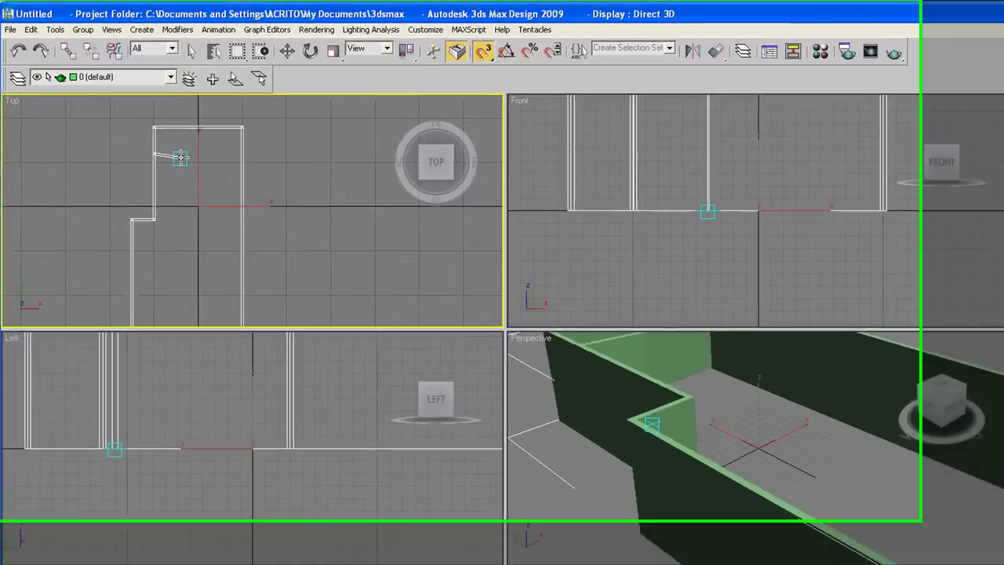
scroll(230, 161, down, 2)
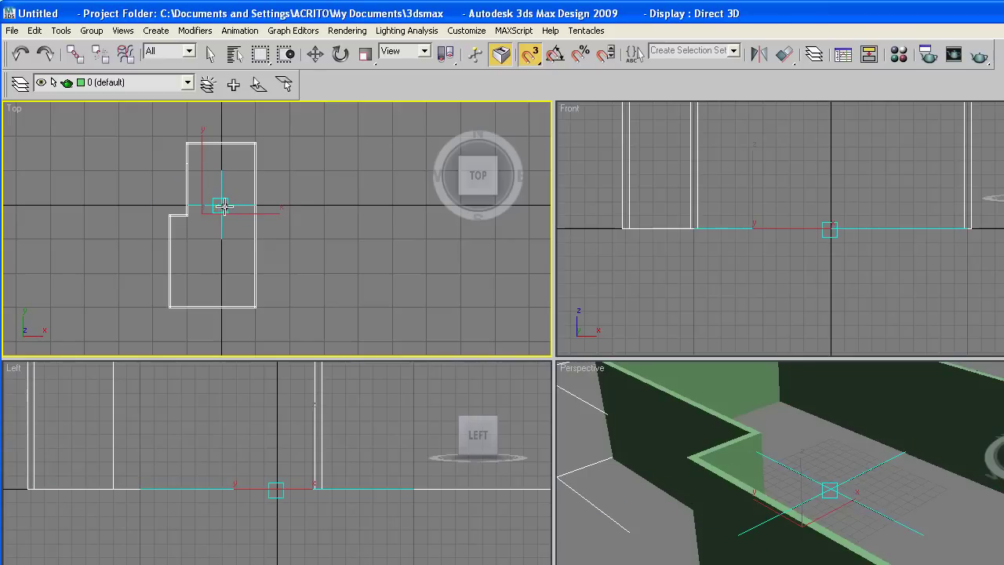
key(s)
Maximize the Perspective view and examine the walled room's shape from above and from the front
middle_drag(227, 194, 208, 205)
scroll(208, 205, up, 2)
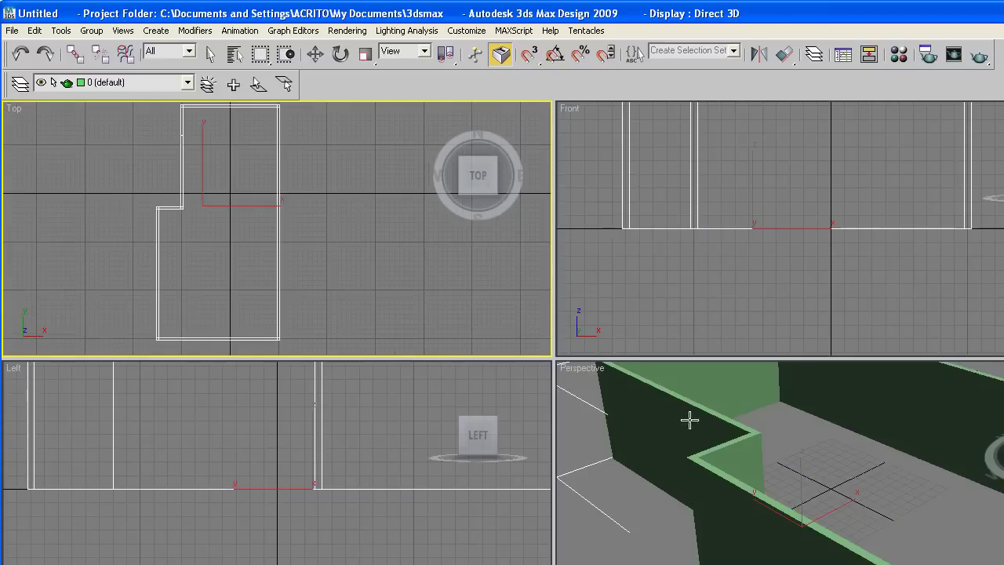
scroll(690, 427, down, 5)
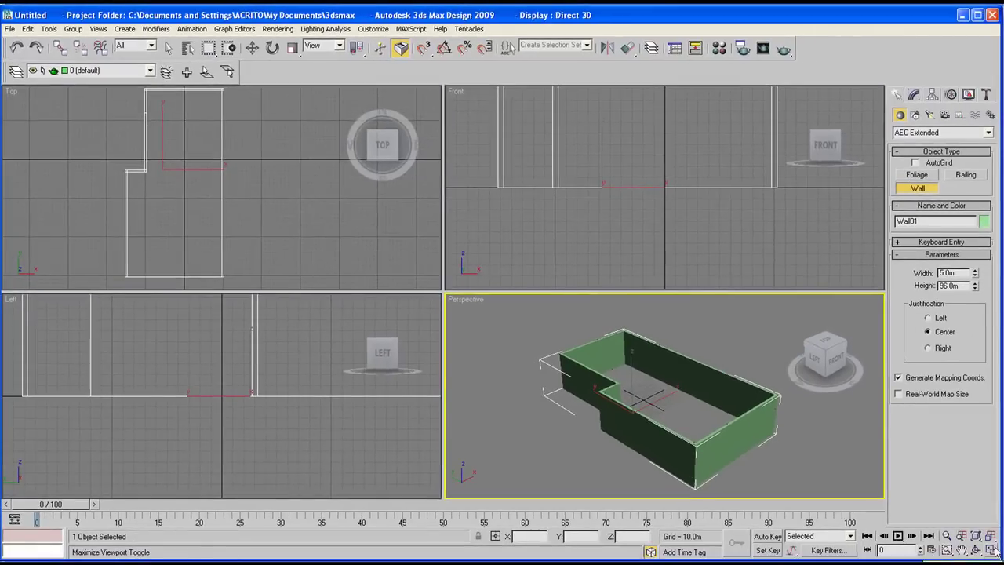
click(991, 550)
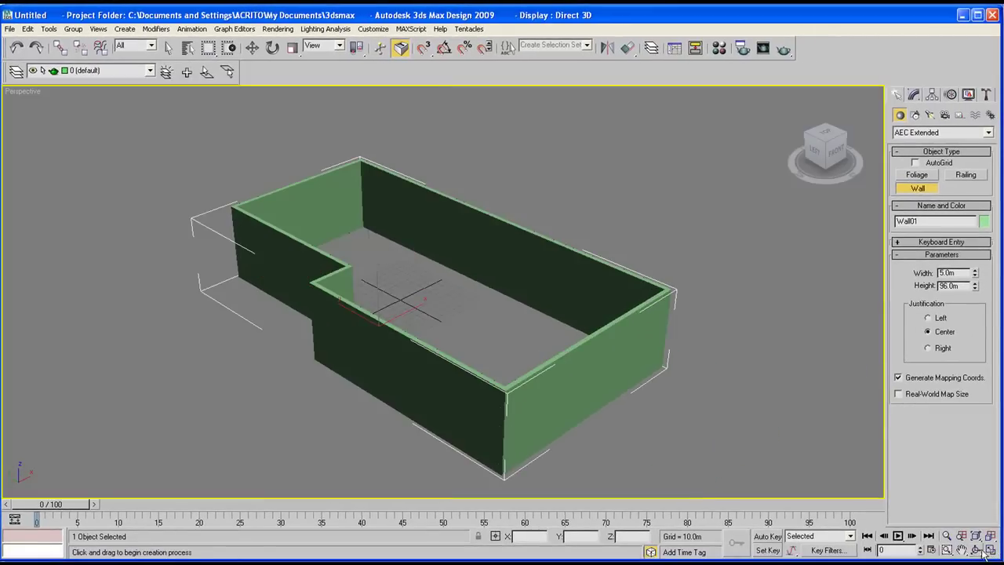
click(976, 550)
drag(438, 330, 428, 378)
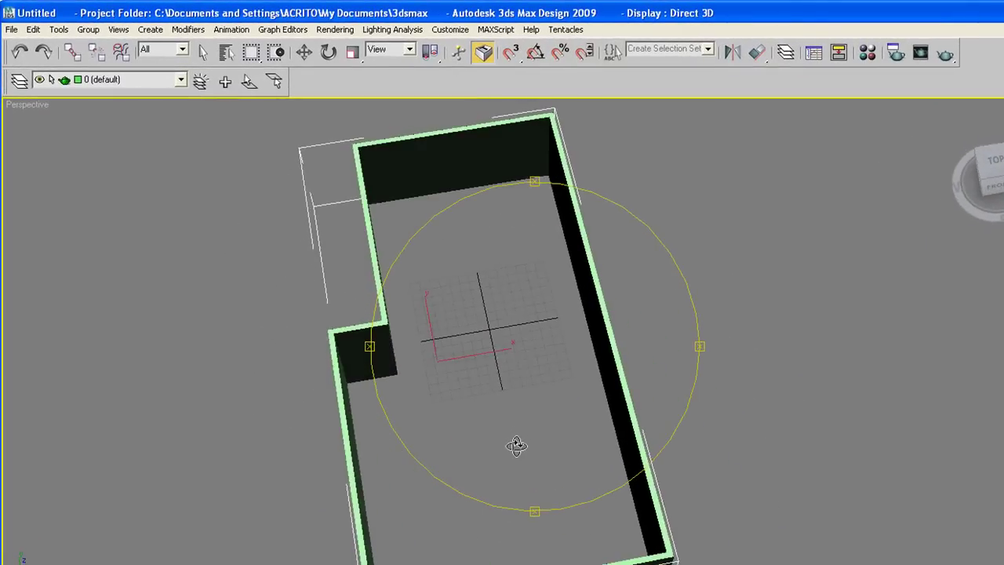
scroll(516, 446, up, 3)
middle_drag(508, 408, 479, 249)
middle_drag(512, 400, 579, 543)
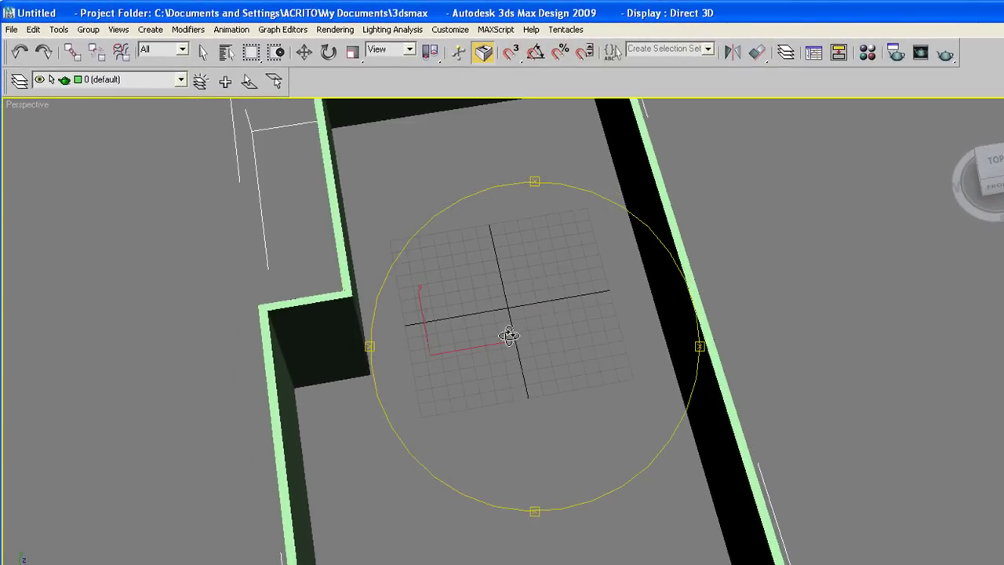
scroll(514, 345, up, 1)
scroll(528, 406, down, 2)
drag(525, 400, 507, 343)
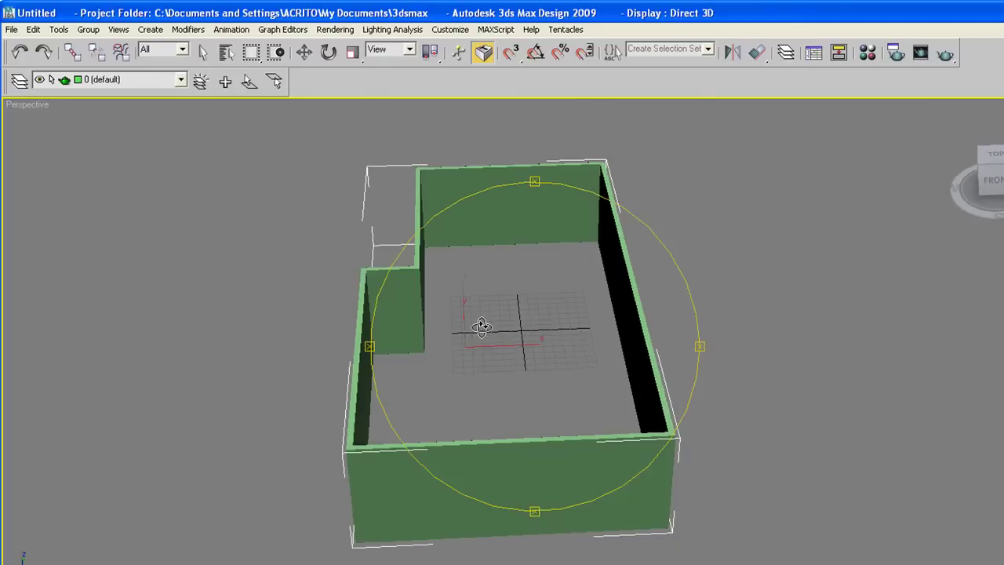
Bring the Perspective view inside the room at eye level, facing the far short wall
scroll(482, 327, up, 6)
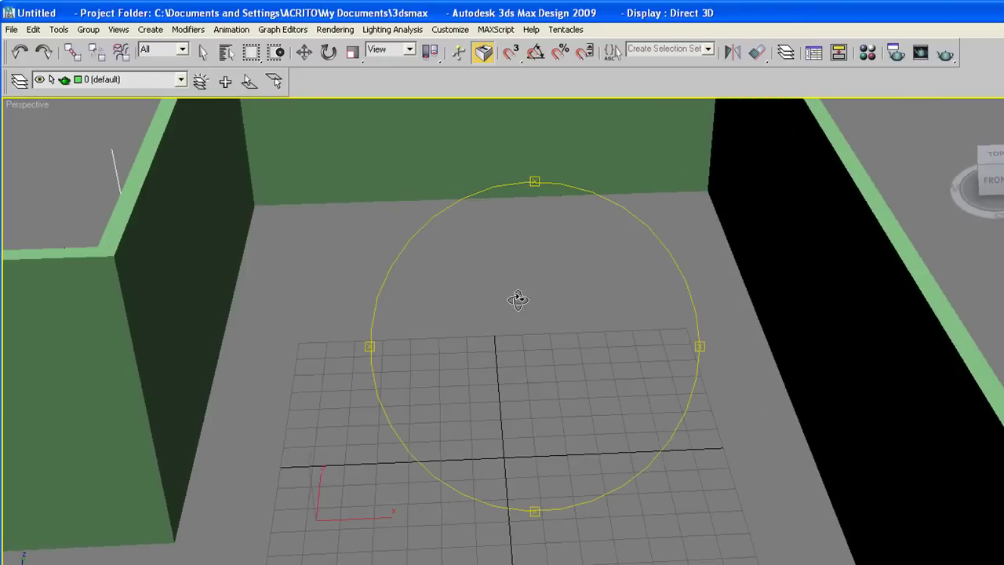
drag(517, 299, 490, 314)
middle_drag(495, 313, 562, 253)
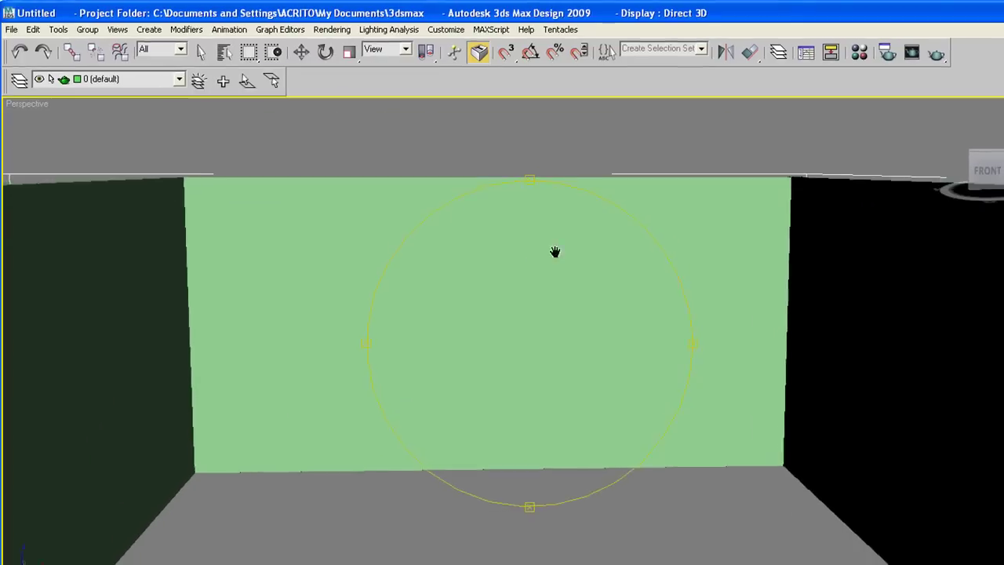
drag(506, 335, 499, 298)
middle_drag(499, 299, 677, 173)
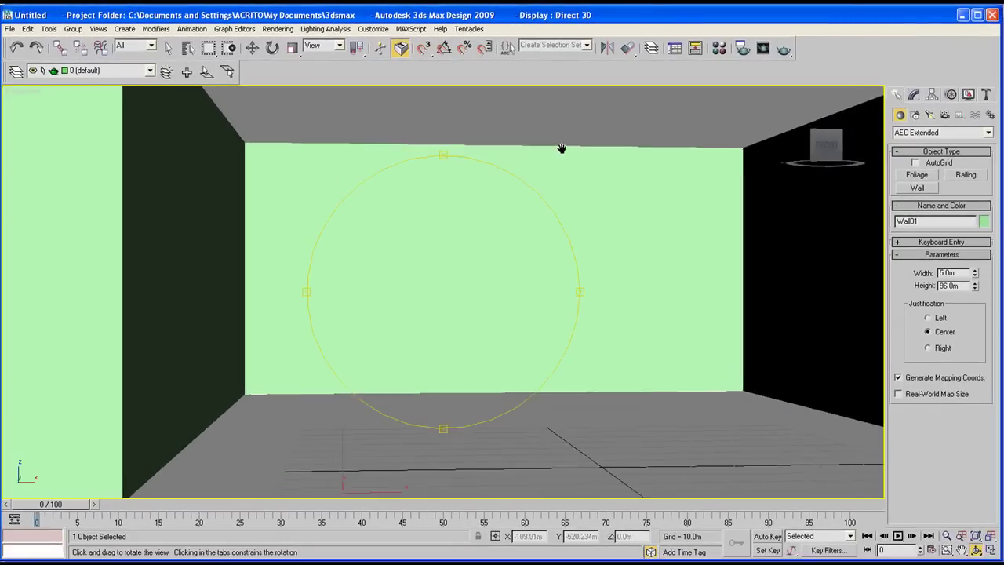
Restore the four-viewport layout and choose the Sliding type from the Windows objects for the Top view
middle_drag(562, 149, 392, 85)
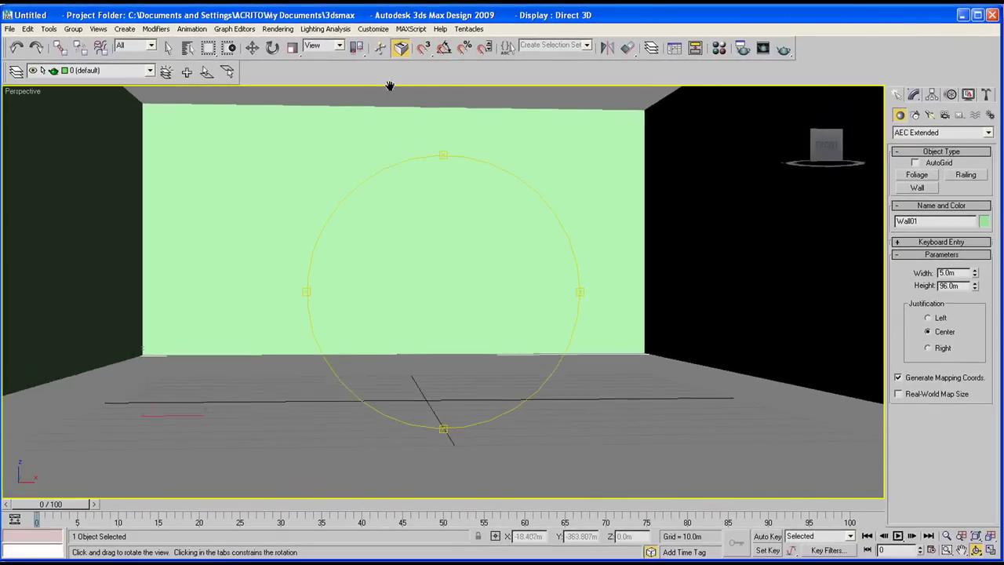
drag(468, 172, 489, 387)
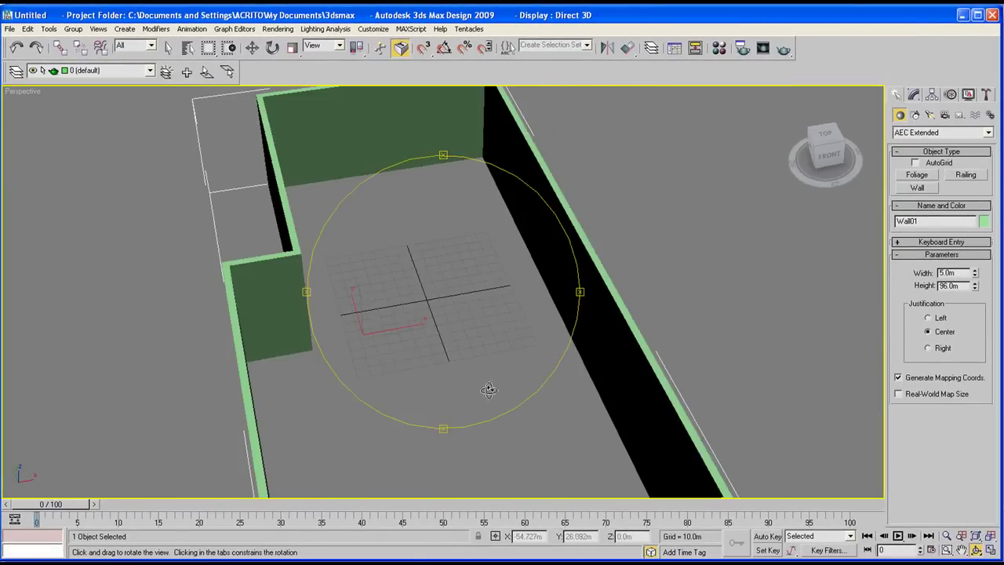
key(alt+w)
click(220, 149)
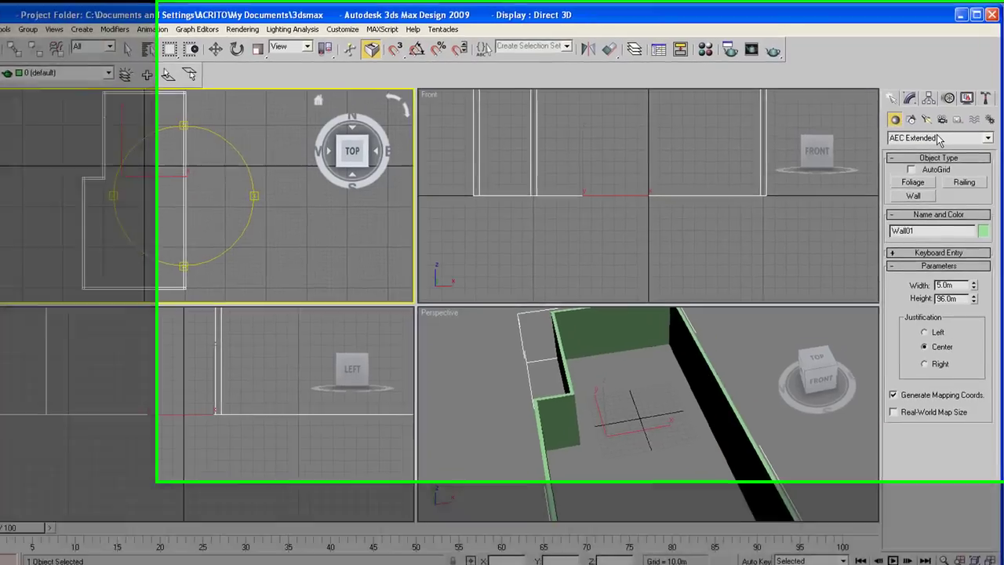
click(918, 132)
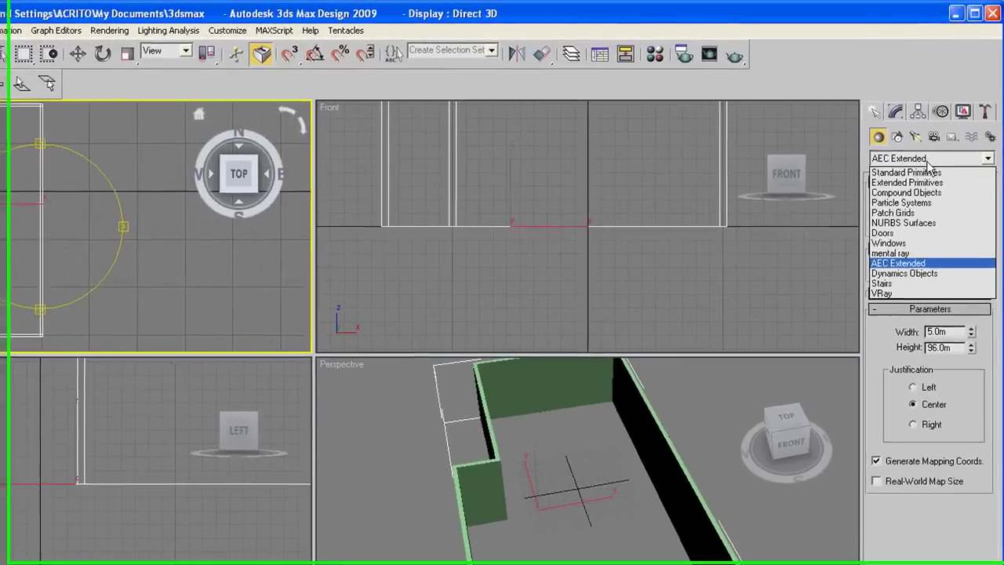
click(895, 248)
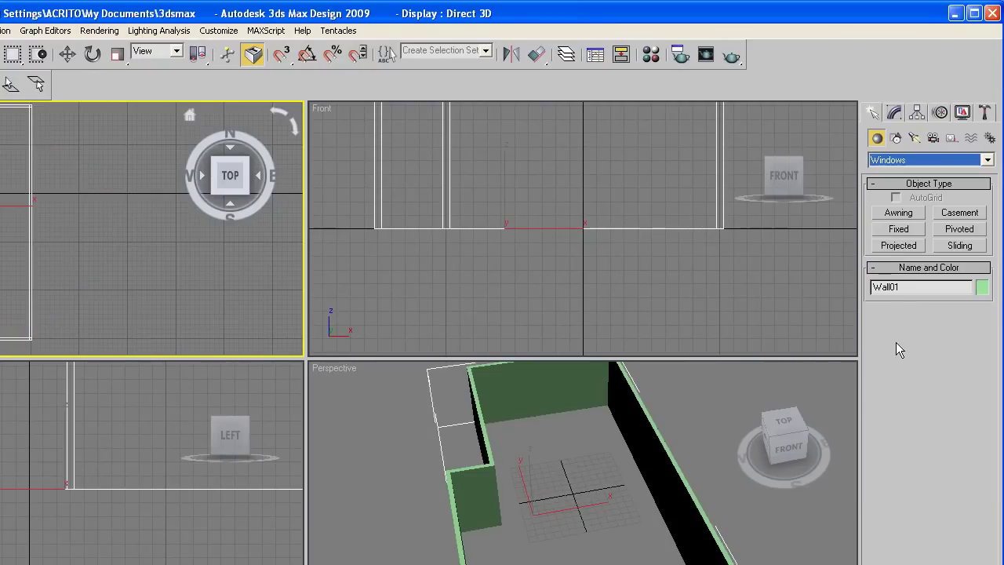
click(958, 248)
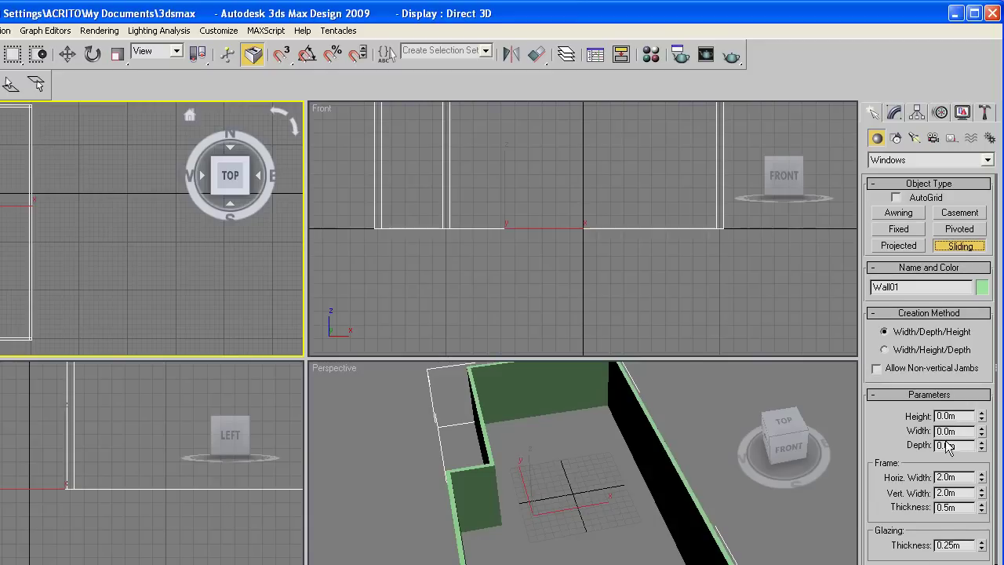
Draw the sliding window's width of about 161 m in the Top view, along the wall between the upper corner and the recess
middle_drag(147, 128, 182, 163)
scroll(182, 163, up, 4)
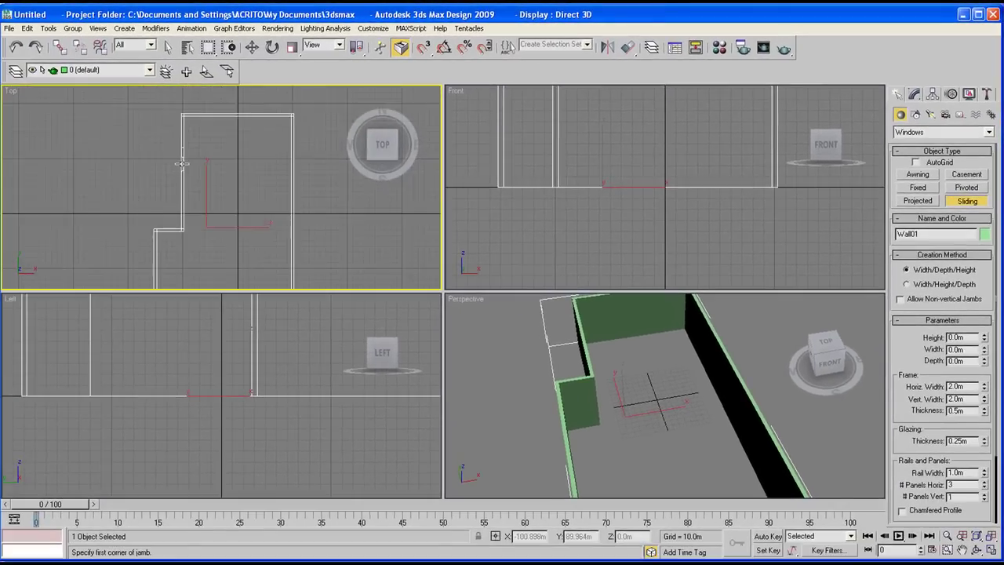
scroll(181, 163, down, 3)
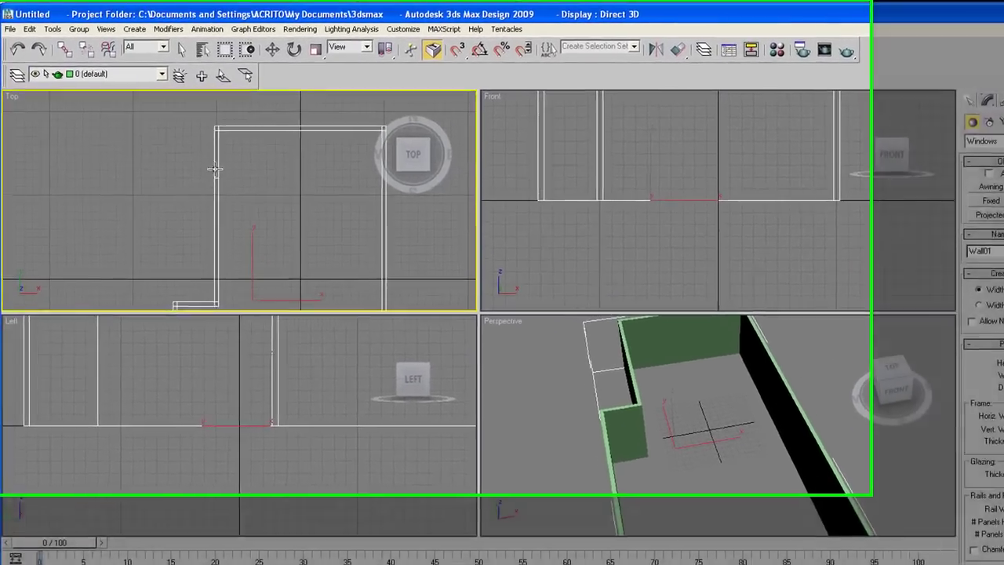
scroll(258, 206, up, 3)
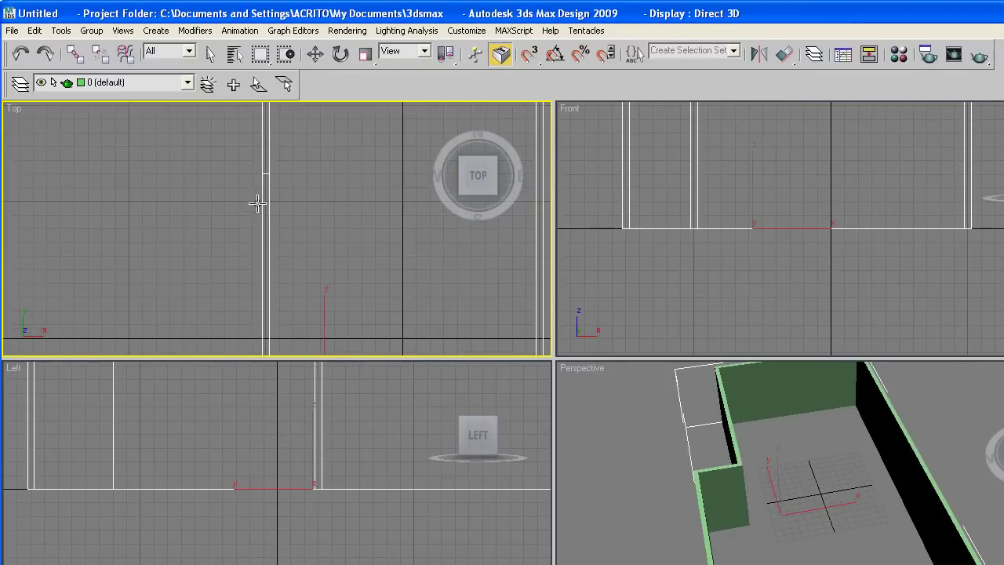
scroll(236, 228, down, 2)
scroll(254, 217, up, 1)
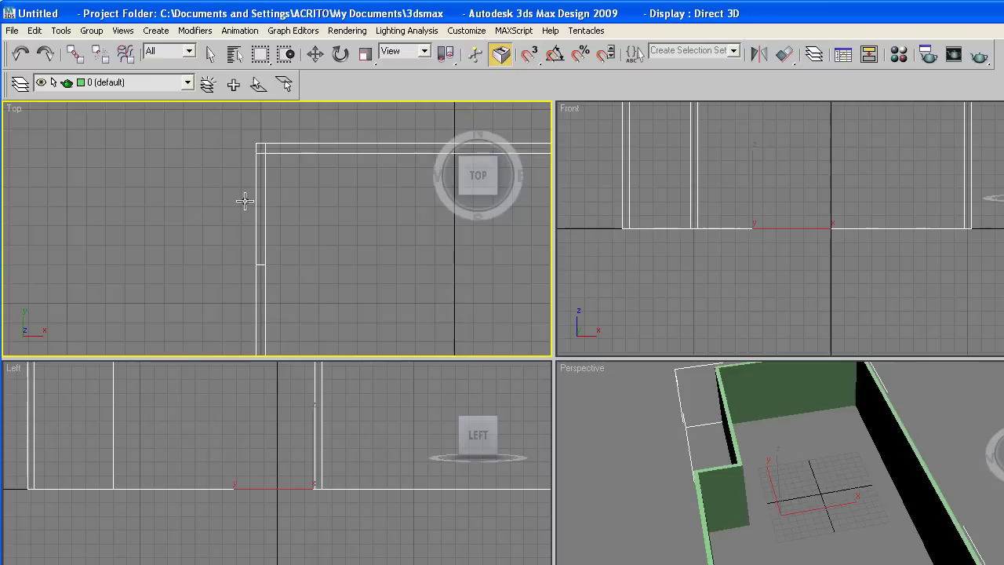
scroll(257, 184, up, 1)
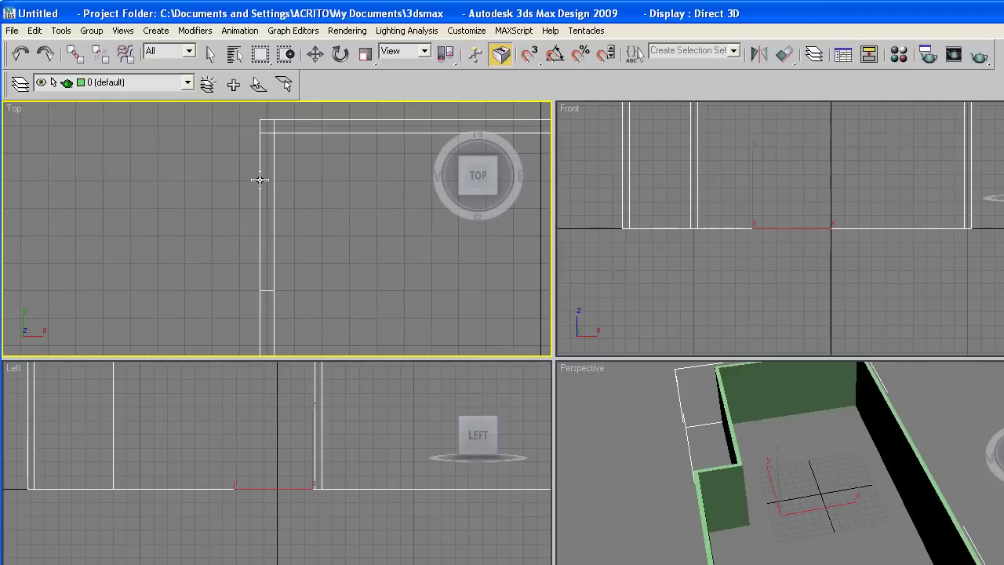
drag(259, 180, 247, 295)
scroll(233, 209, down, 1)
scroll(230, 208, down, 1)
scroll(251, 188, down, 1)
scroll(251, 189, down, 1)
scroll(251, 251, up, 1)
scroll(251, 255, up, 1)
scroll(240, 276, up, 1)
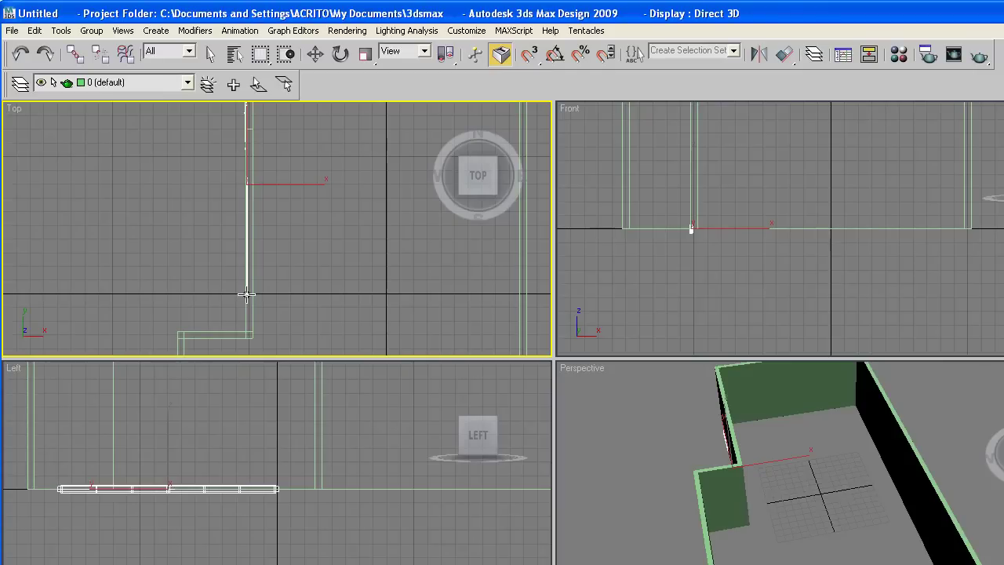
scroll(245, 295, up, 1)
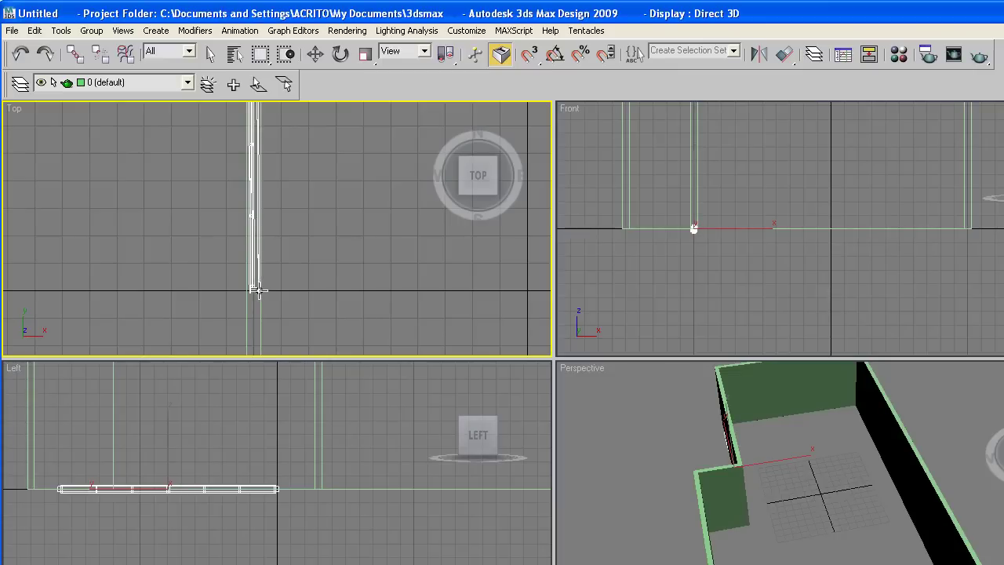
Give the sliding window a depth of about 4.3 m to match the wall and a height of about 88.3 m
drag(258, 290, 261, 290)
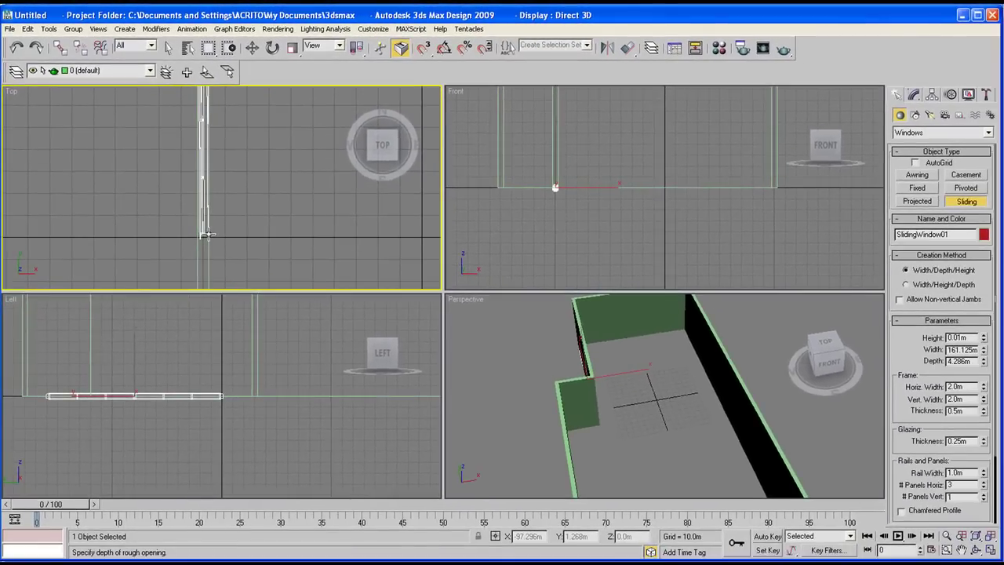
click(259, 287)
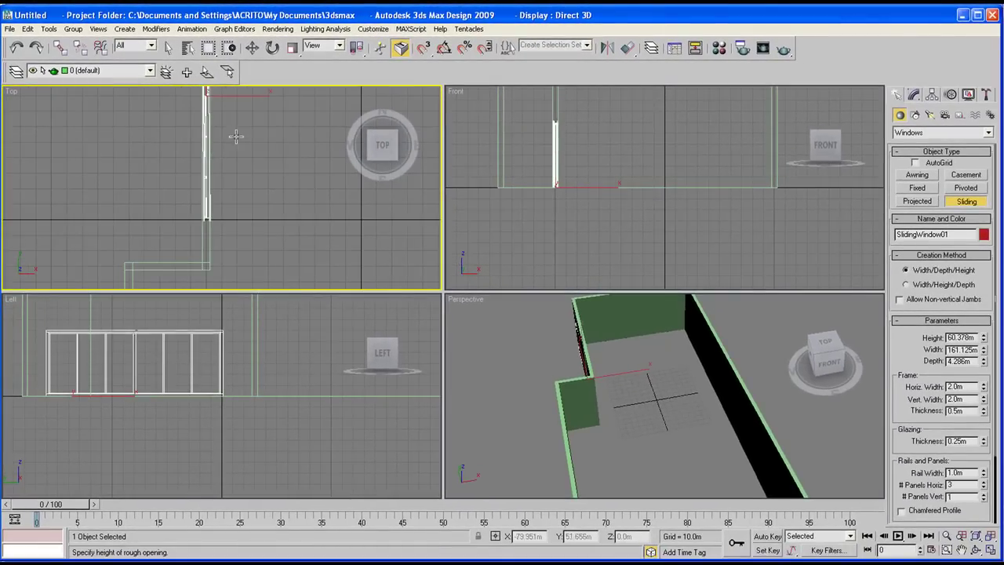
click(219, 95)
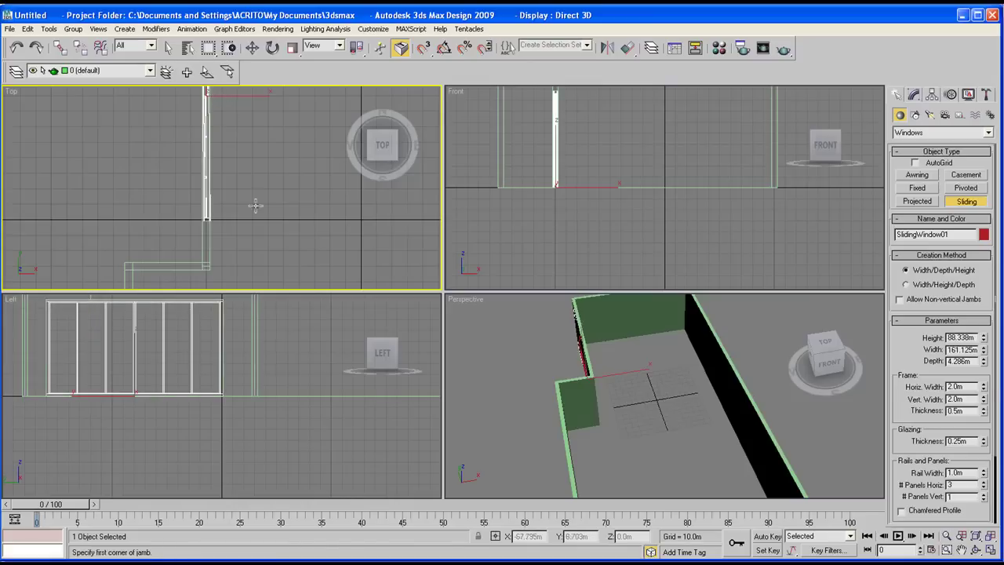
Maximize the Perspective view and examine how the sliding window sits in the wall from inside the room
middle_drag(197, 347, 199, 415)
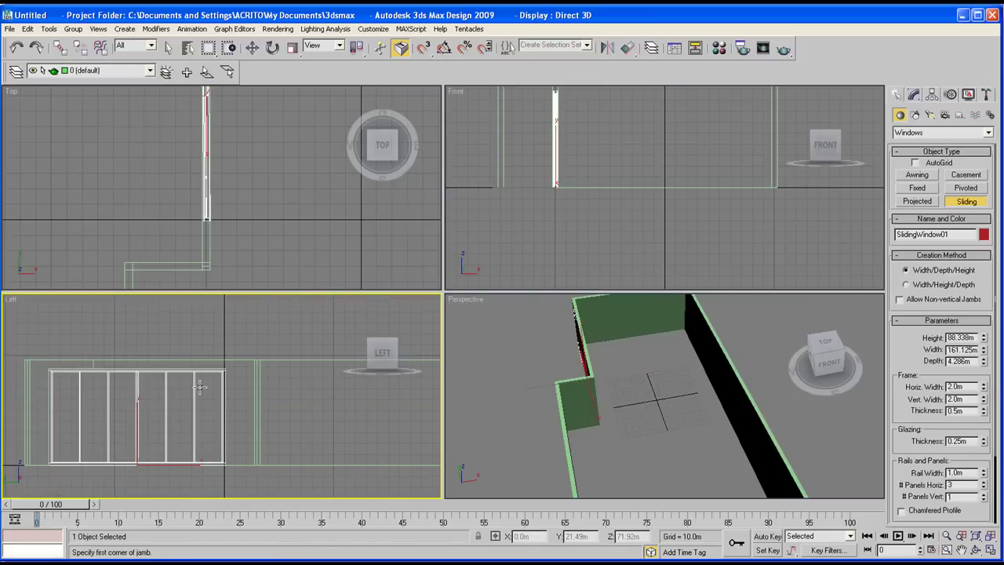
middle_drag(700, 403, 671, 406)
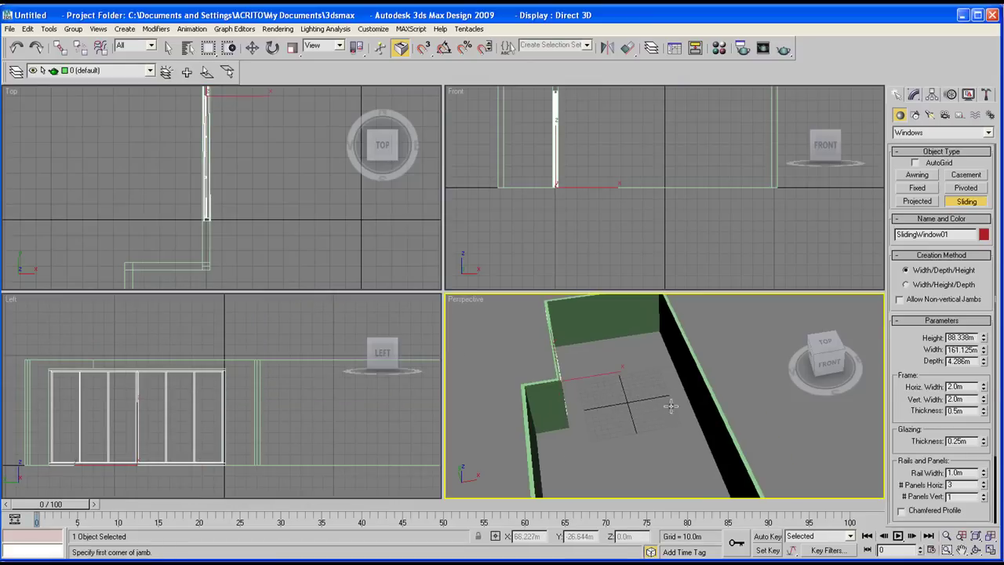
click(991, 551)
click(976, 550)
drag(386, 283, 423, 302)
middle_drag(424, 303, 447, 325)
scroll(446, 325, up, 4)
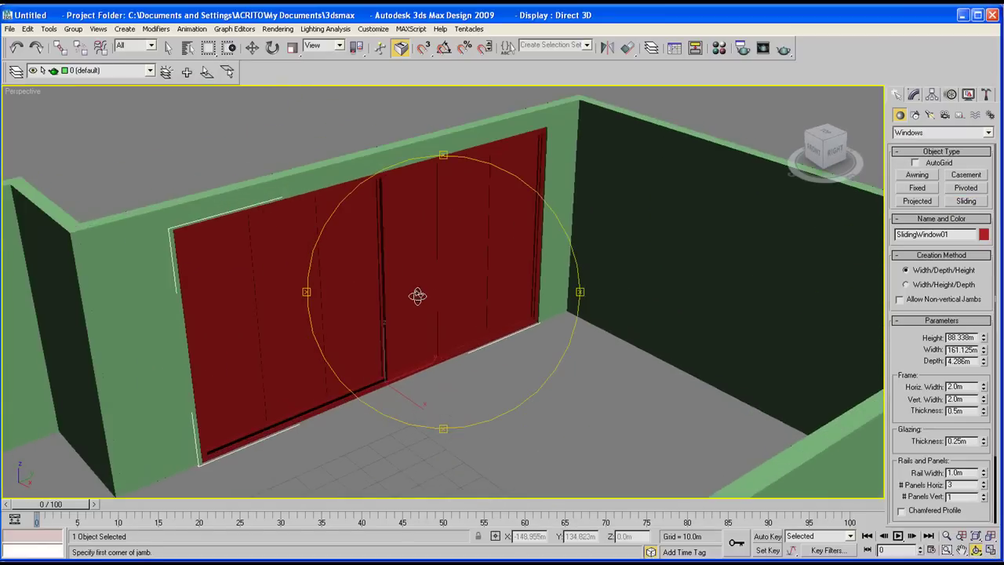
drag(417, 296, 421, 229)
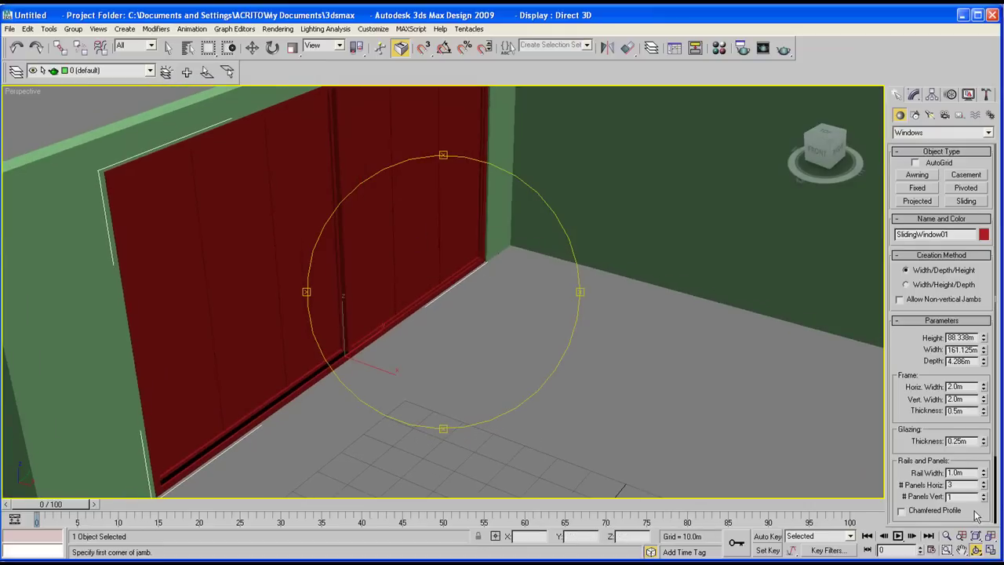
Try opening the sliding window to 76% and close it again to 0%
drag(907, 380, 904, 299)
drag(974, 474, 968, 422)
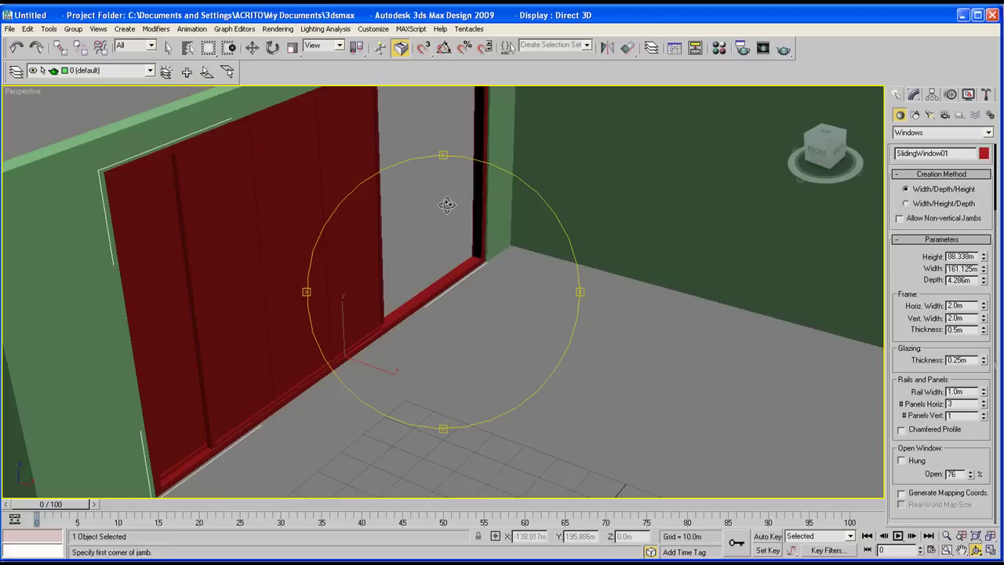
drag(973, 477, 955, 555)
Reduce the sliding window's height to 79.504 m
scroll(403, 341, down, 6)
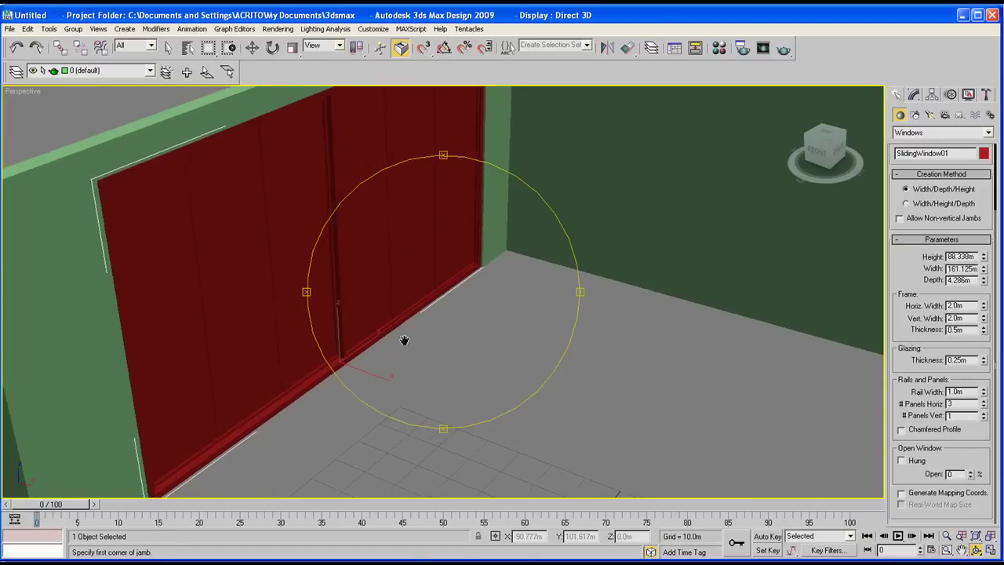
drag(403, 315, 395, 322)
drag(466, 275, 363, 316)
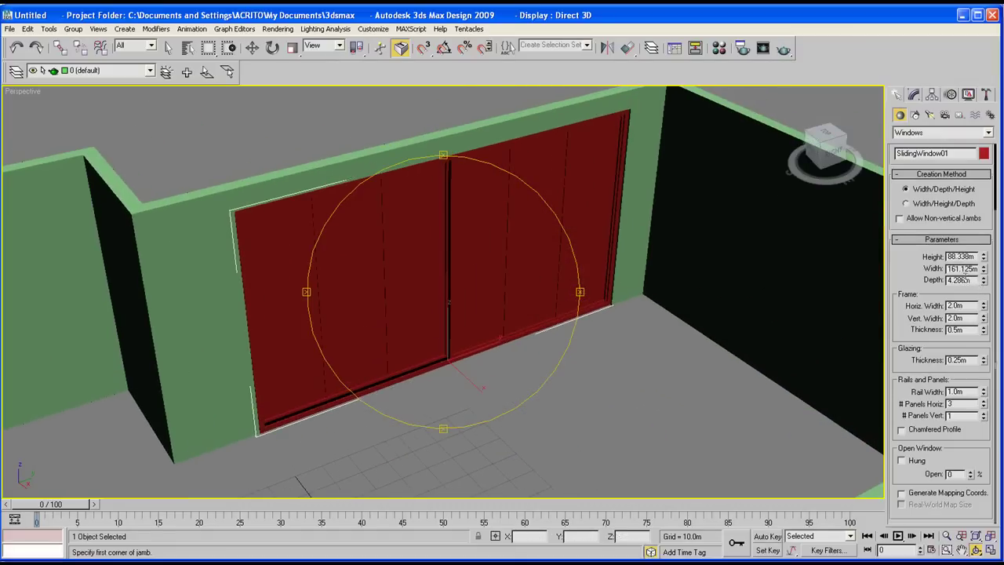
drag(985, 257, 985, 266)
Move the sliding window up within the wall to Z 12.432 m
click(252, 48)
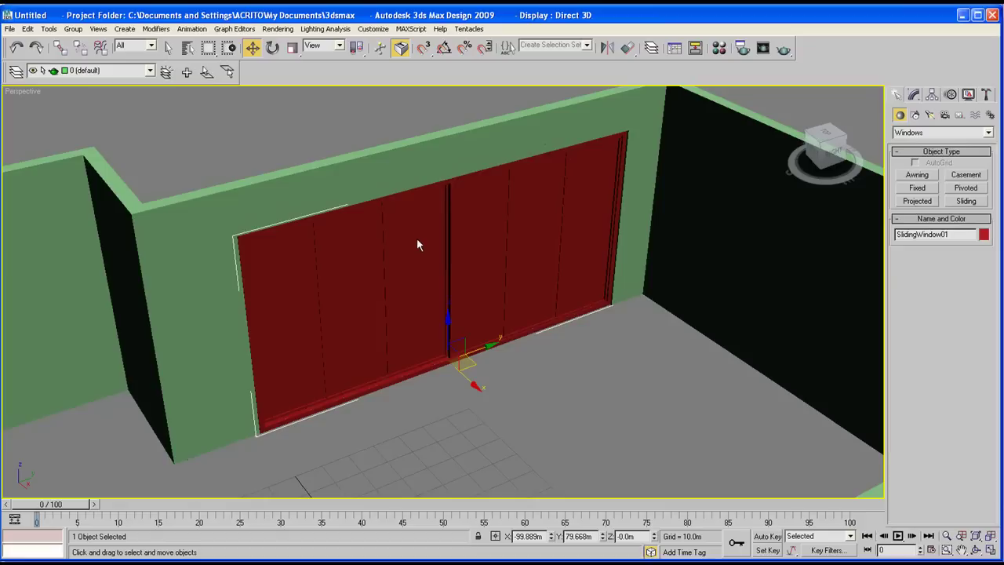
drag(449, 312, 451, 297)
middle_drag(451, 296, 447, 318)
drag(443, 314, 444, 309)
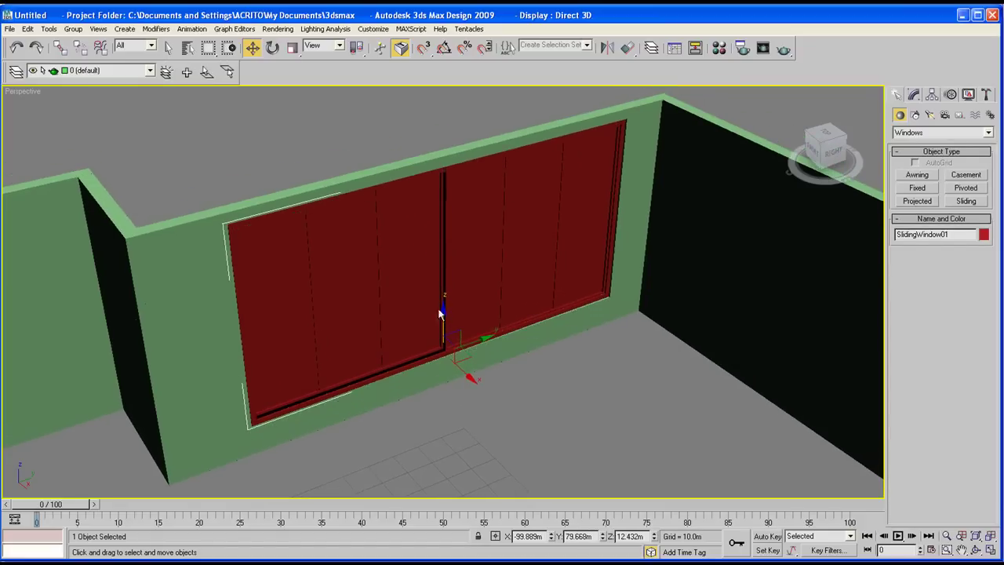
Modify the sliding window's parameters, narrowing its width to 136.956 m
middle_drag(411, 306, 422, 256)
scroll(403, 308, down, 4)
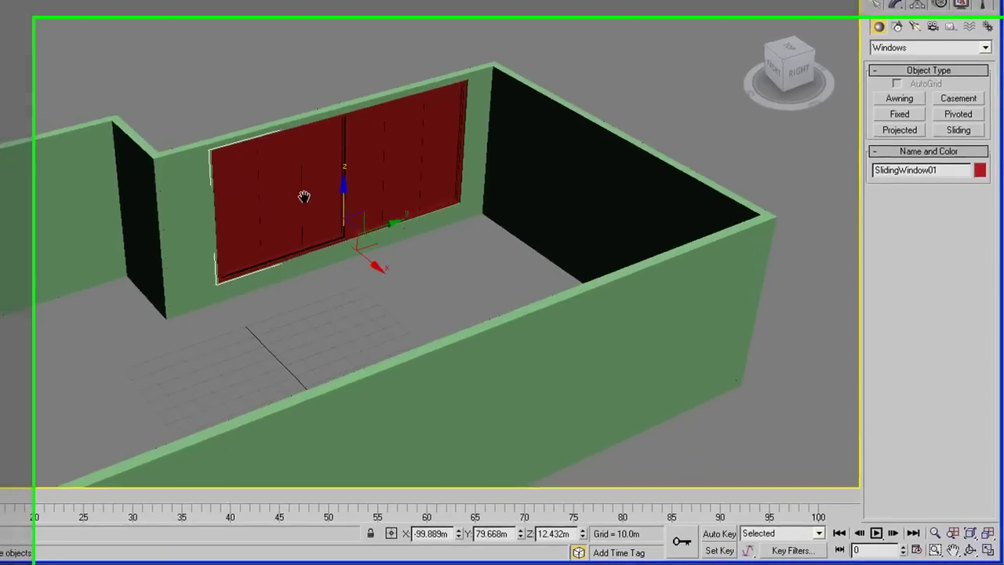
scroll(305, 197, down, 3)
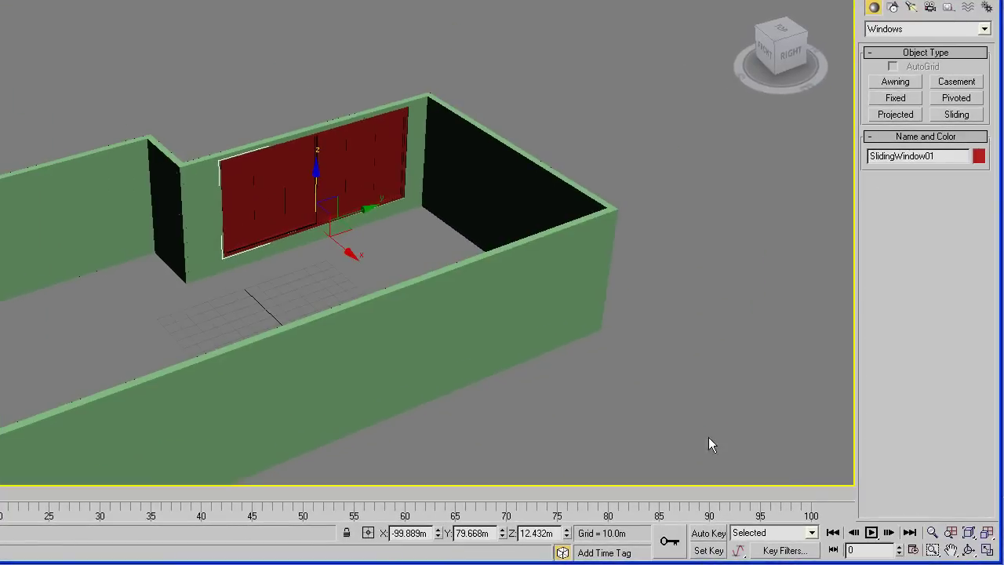
click(970, 549)
drag(290, 208, 282, 230)
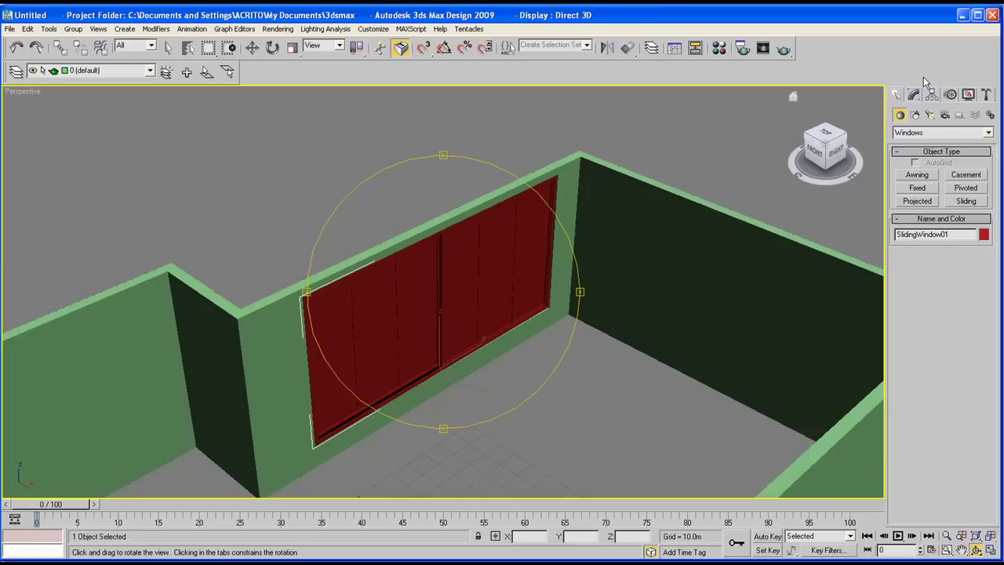
click(914, 94)
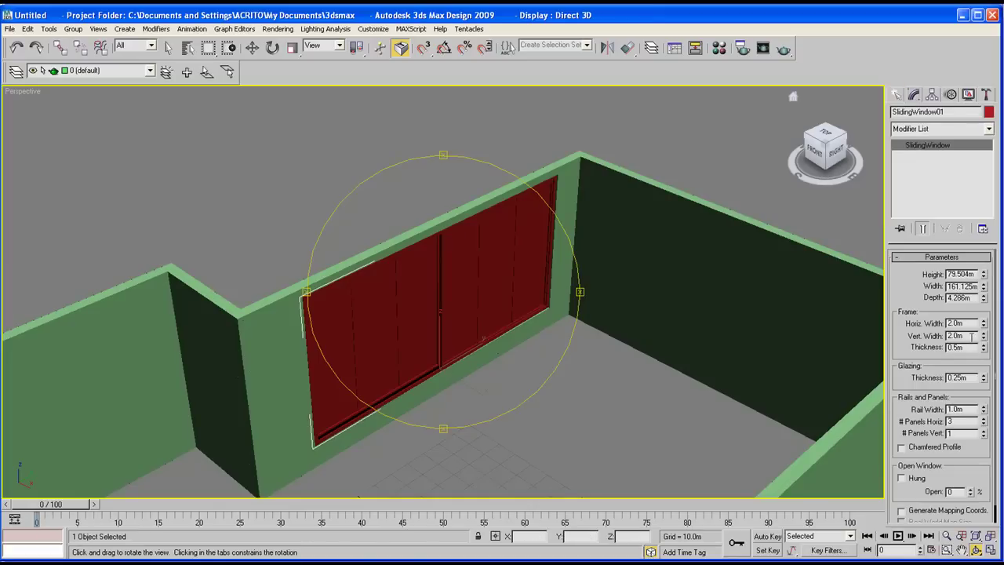
drag(986, 290, 986, 309)
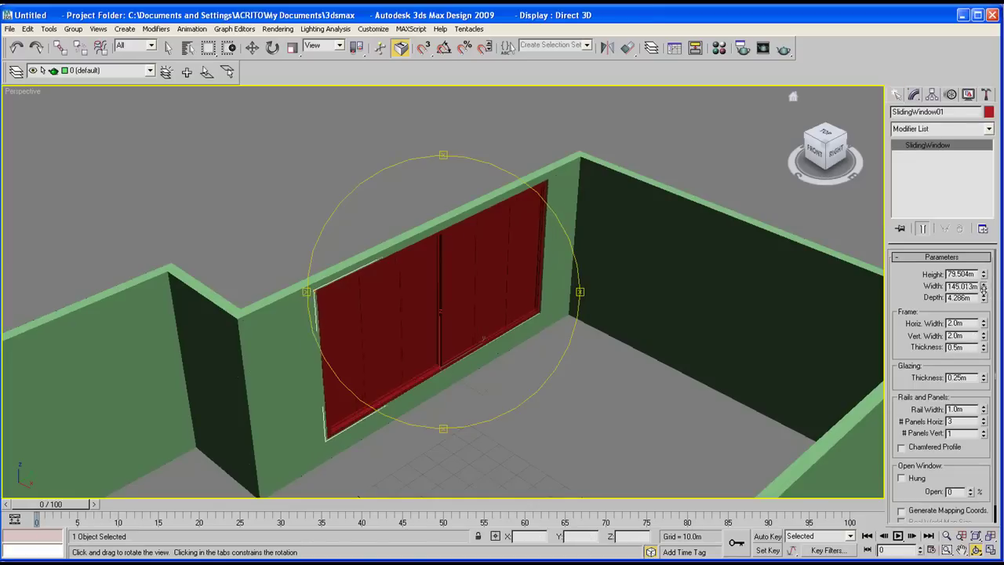
Show the whole room in the Perspective view, restore the four-viewport layout and frame the room plan in the Top view
scroll(394, 233, down, 5)
drag(394, 233, 486, 281)
mouse_move(424, 279)
mouse_down()
mouse_move(437, 264)
mouse_move(416, 292)
mouse_up()
click(990, 551)
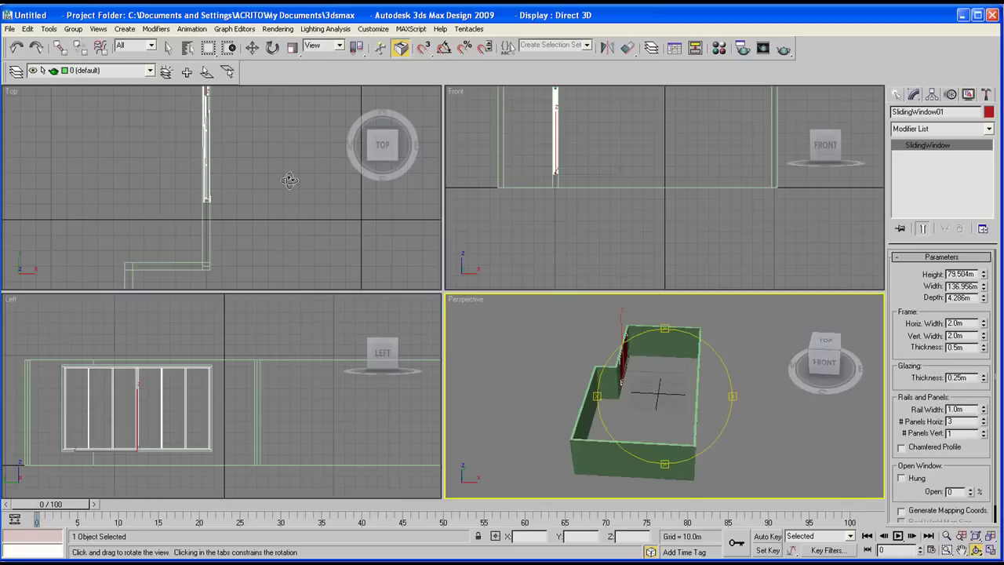
click(176, 189)
scroll(197, 222, up, 2)
middle_drag(204, 205, 99, 108)
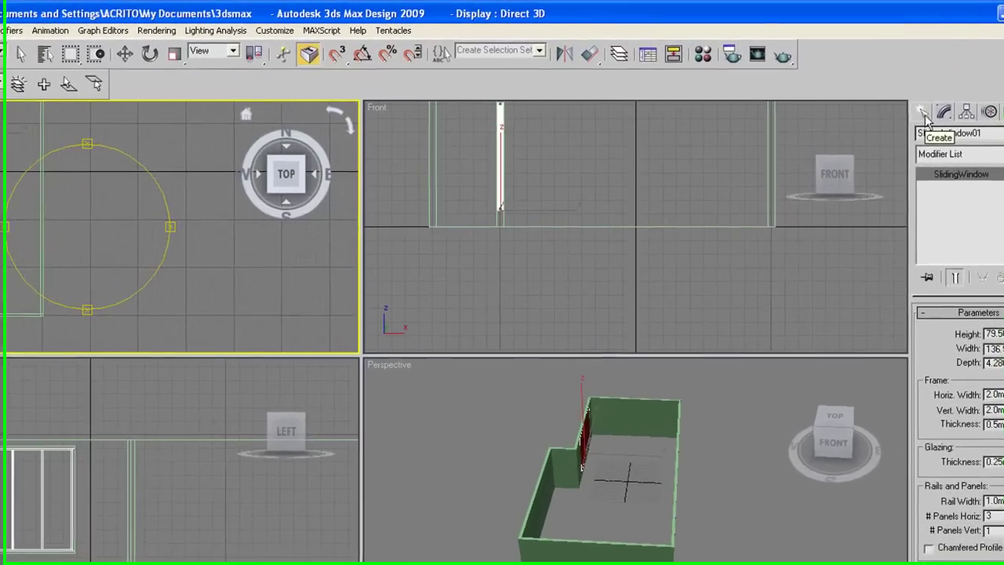
Activate the Line spline tool, enlarge the Top view to show the whole room plan and enable grid snapping
click(897, 95)
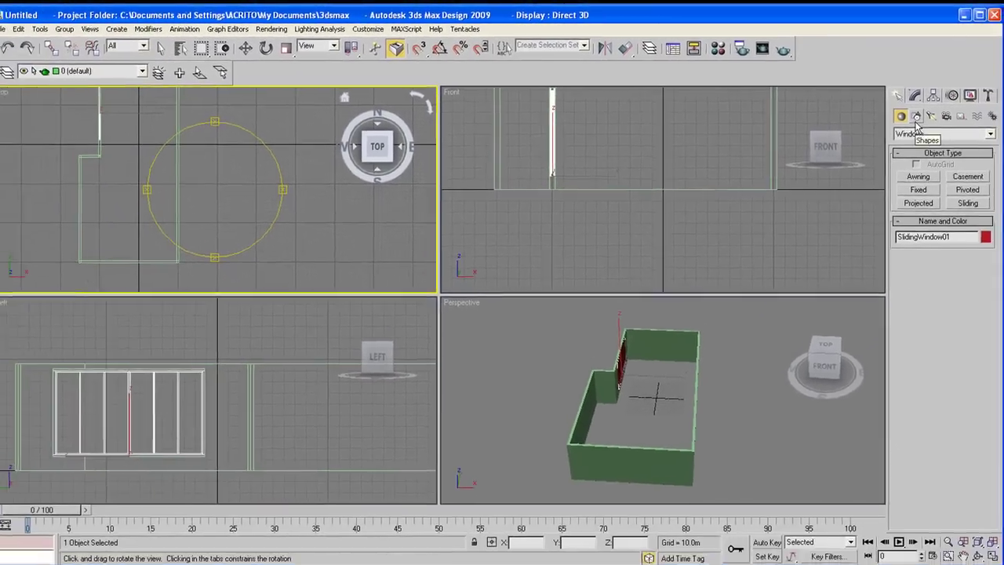
click(947, 138)
click(949, 225)
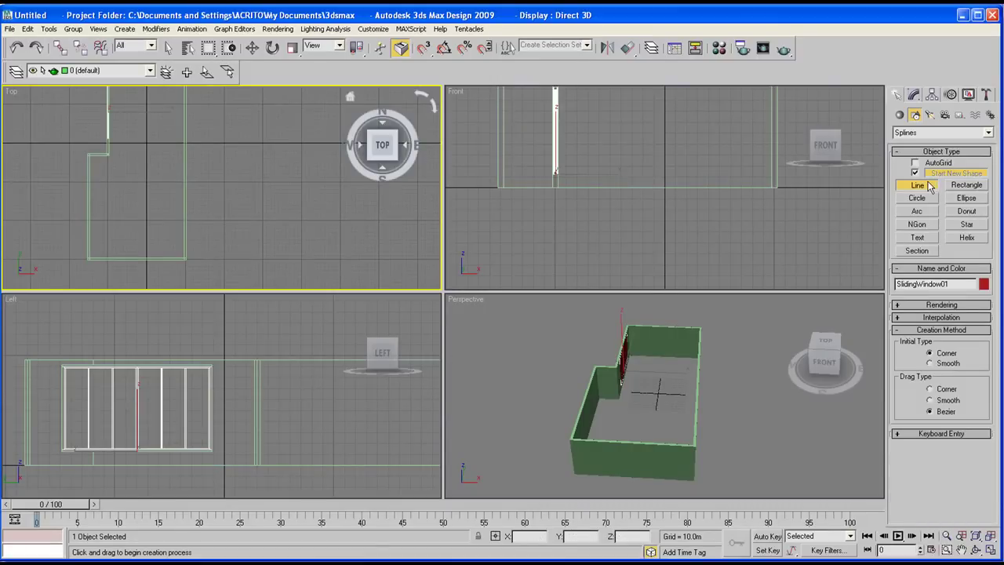
middle_drag(175, 99, 179, 117)
click(992, 550)
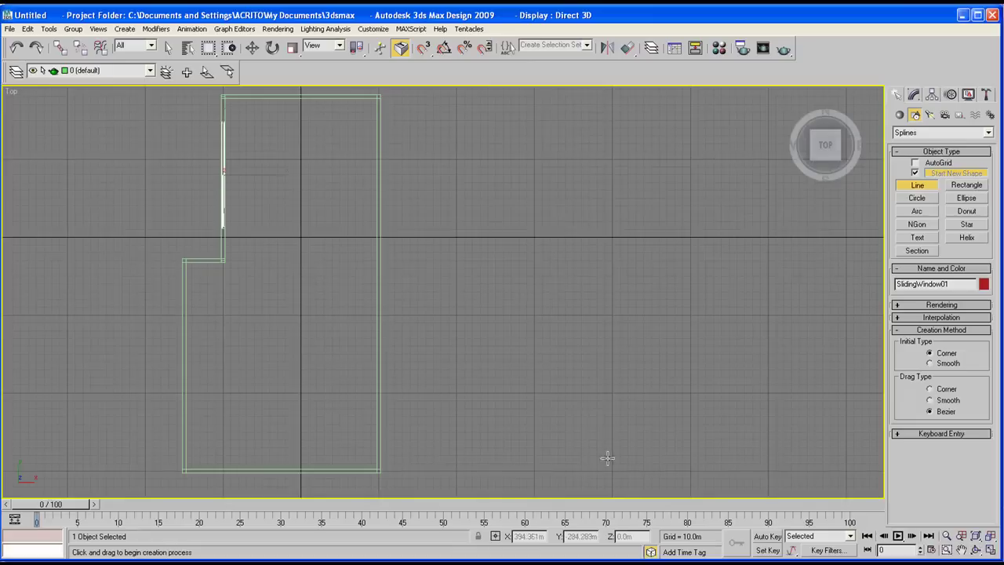
middle_drag(233, 292, 230, 309)
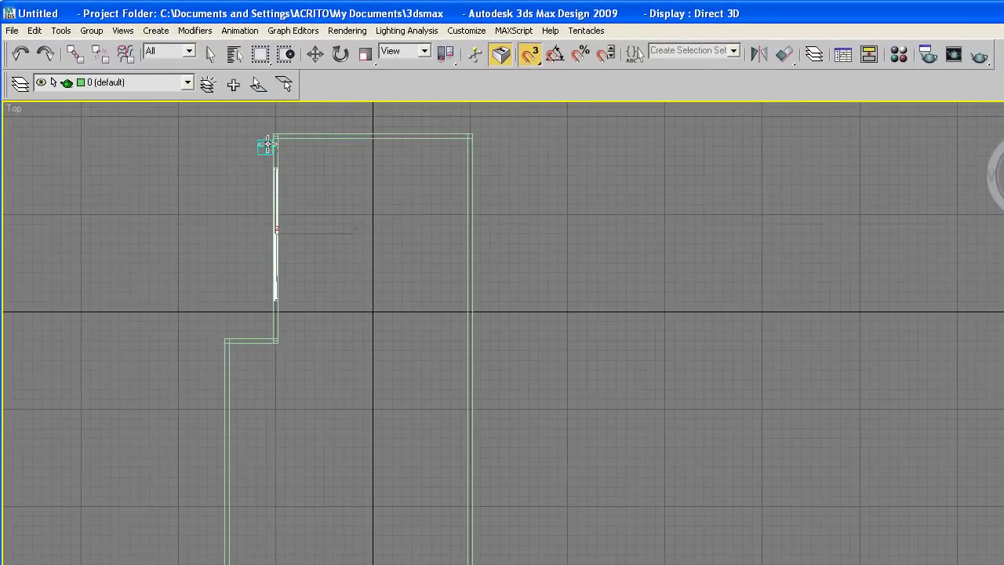
click(273, 137)
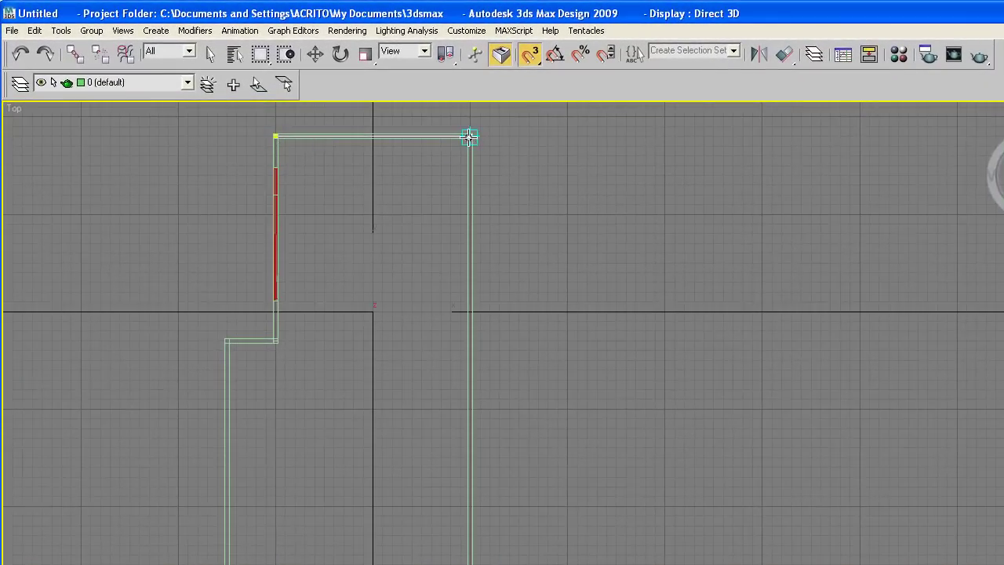
scroll(421, 314, down, 2)
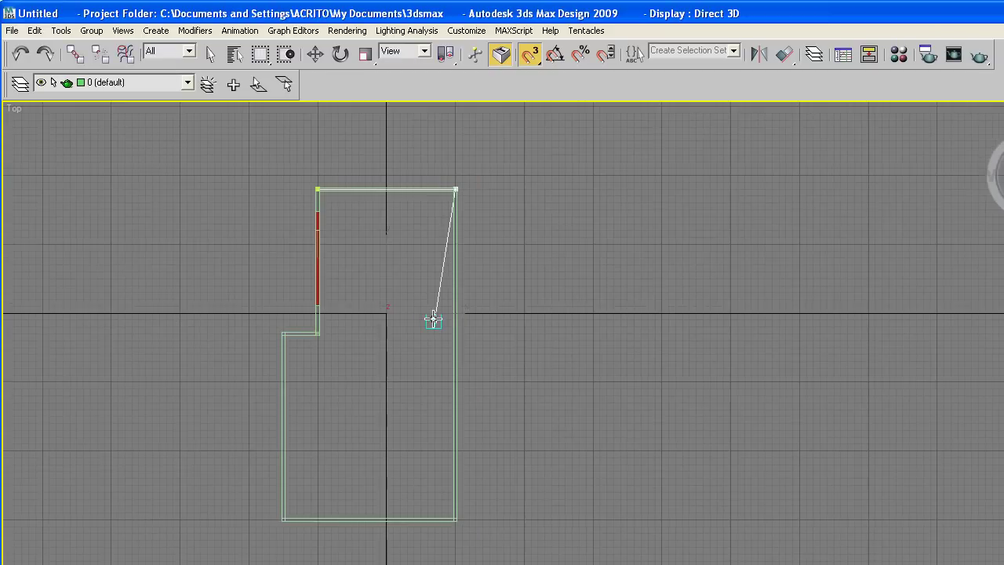
key(BackSpace)
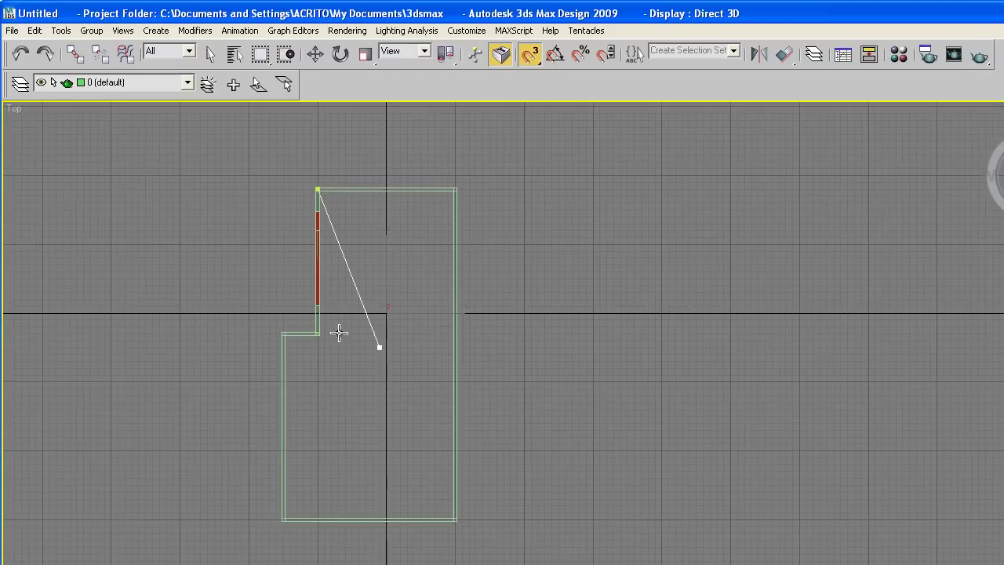
right_click(385, 335)
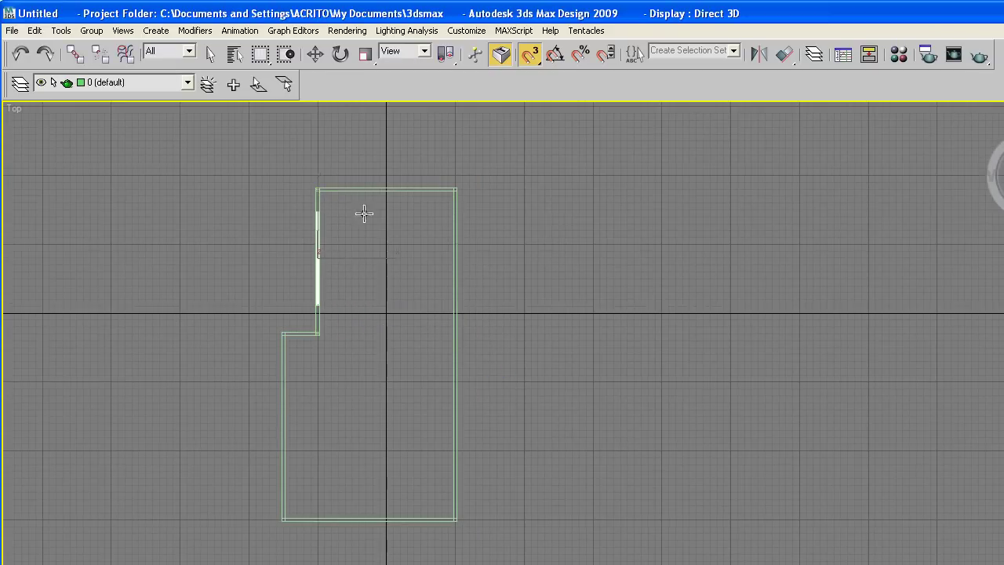
Begin a Line spline on the room's upper wall, about 40 m from its left corner, and trace the upper, right and lower walls
scroll(343, 194, up, 2)
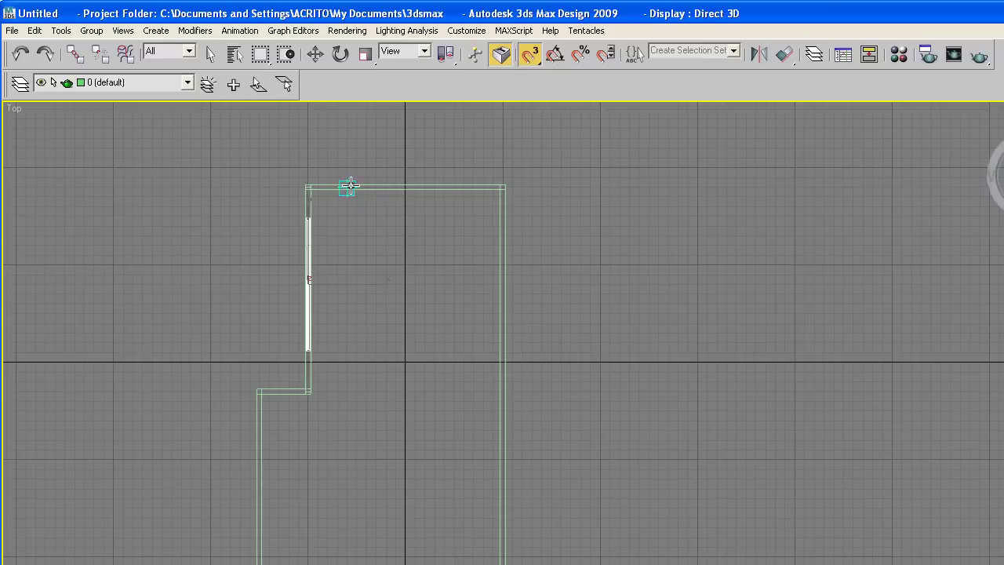
click(348, 186)
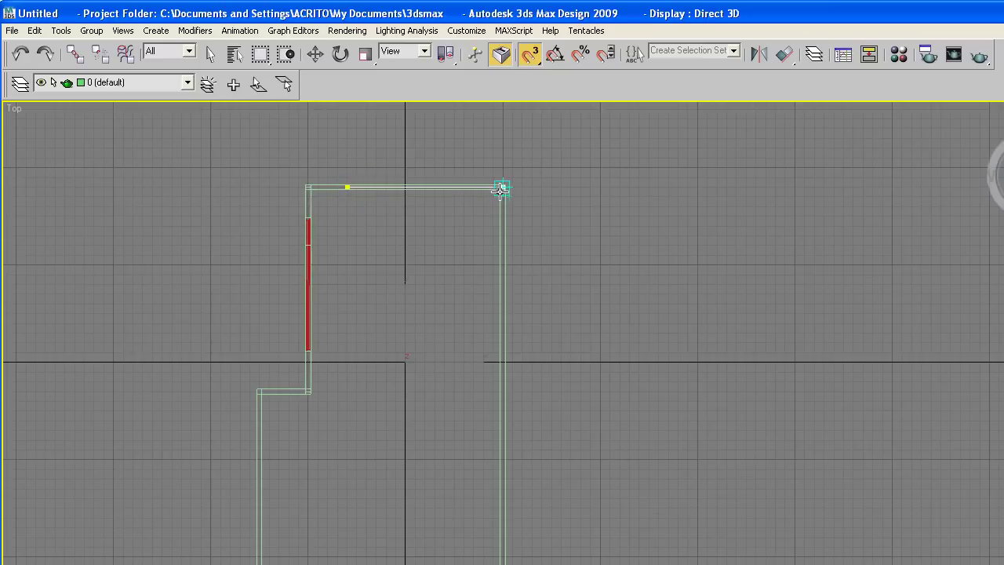
click(502, 188)
scroll(455, 160, down, 2)
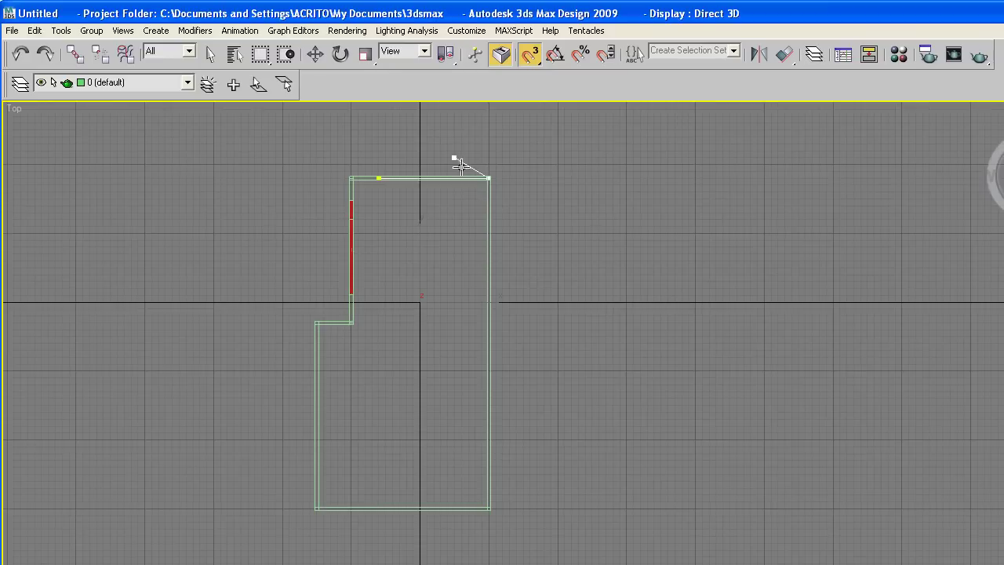
click(488, 508)
click(316, 508)
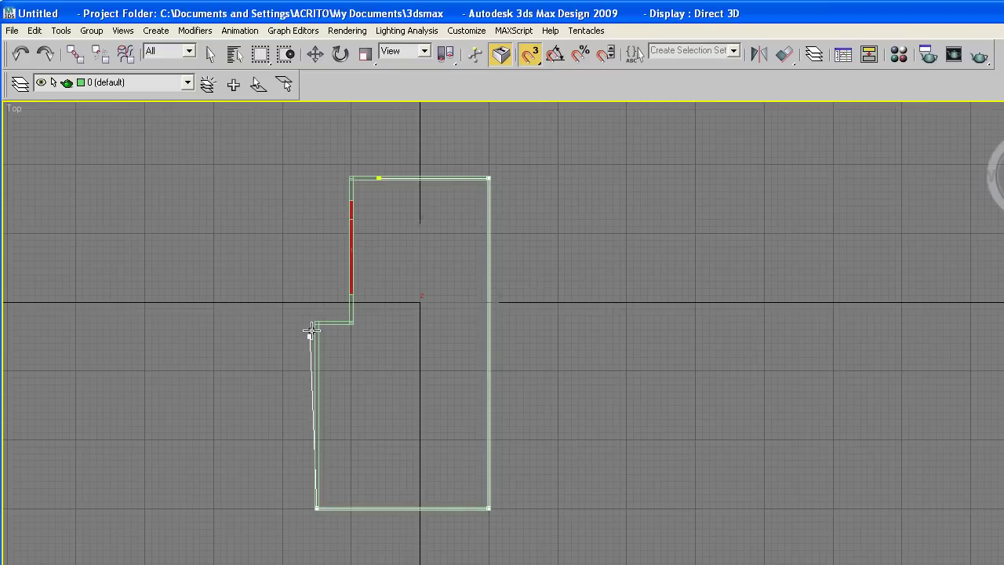
Continue the spline up inside the left wall and around the projecting step below the window, and close it at its starting point
click(338, 506)
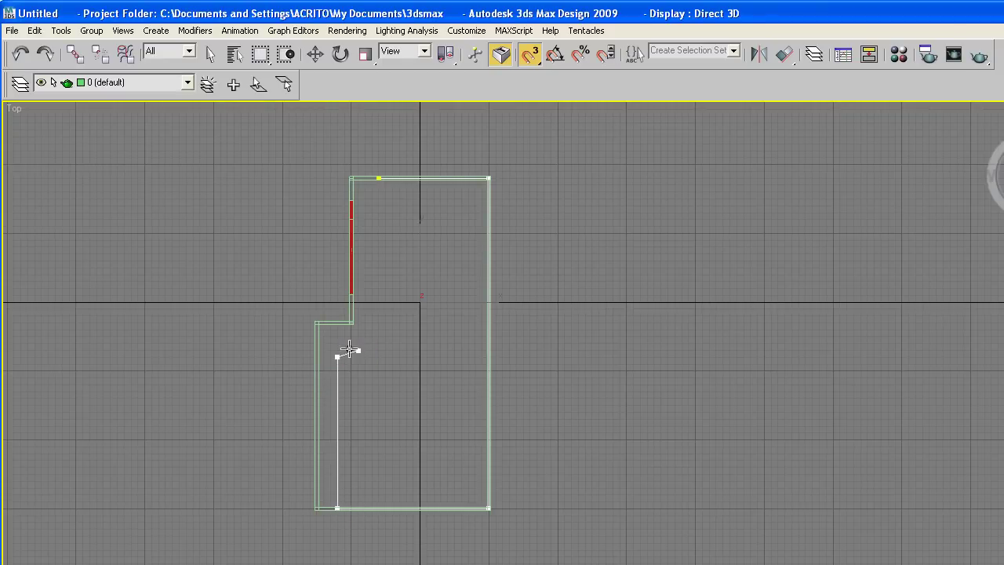
click(338, 344)
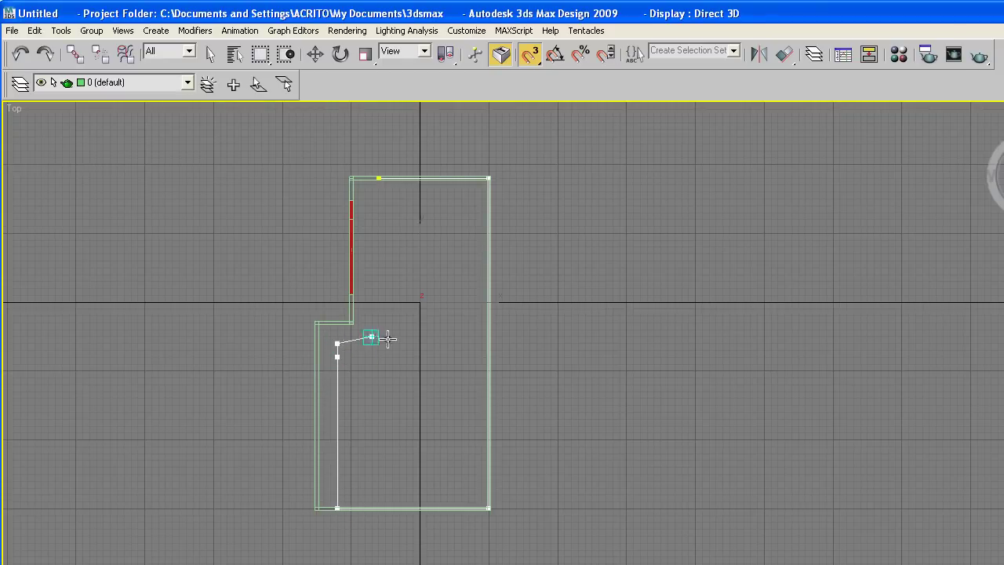
click(447, 323)
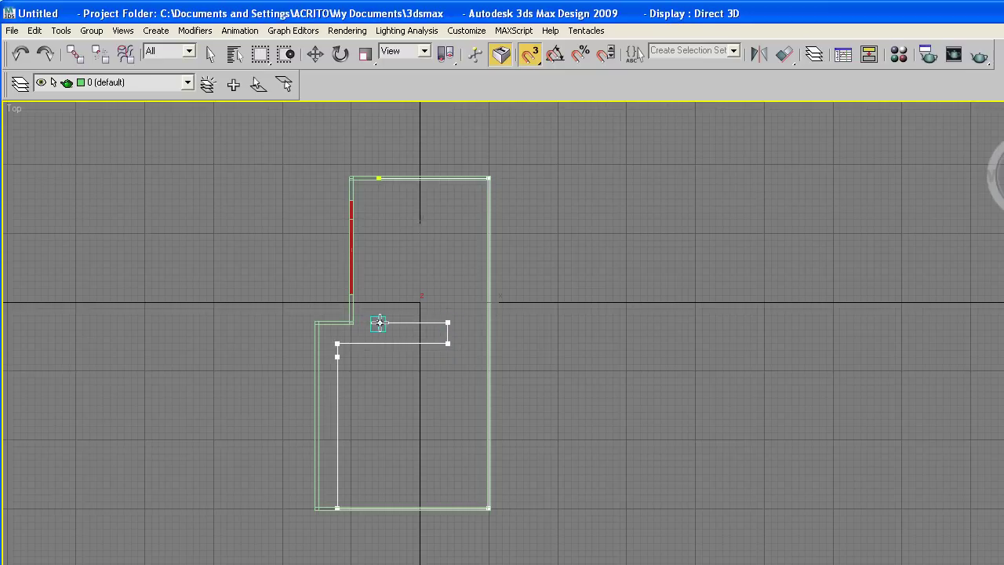
click(379, 322)
click(378, 179)
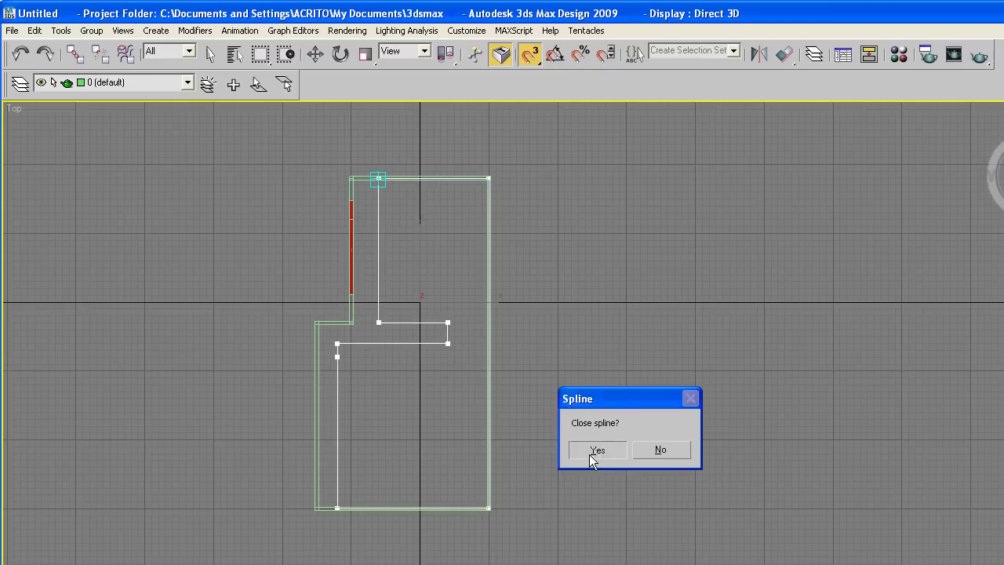
click(590, 453)
Restore the four-viewport layout and extrude the closed spline by 6.0 m as a raised floor
scroll(391, 393, up, 3)
middle_drag(385, 390, 350, 437)
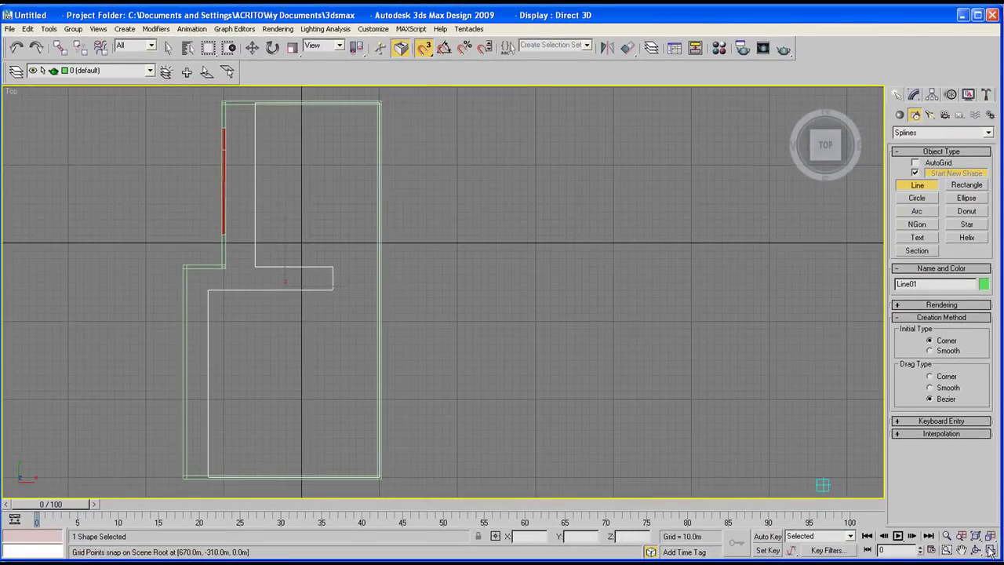
click(990, 549)
right_click(757, 471)
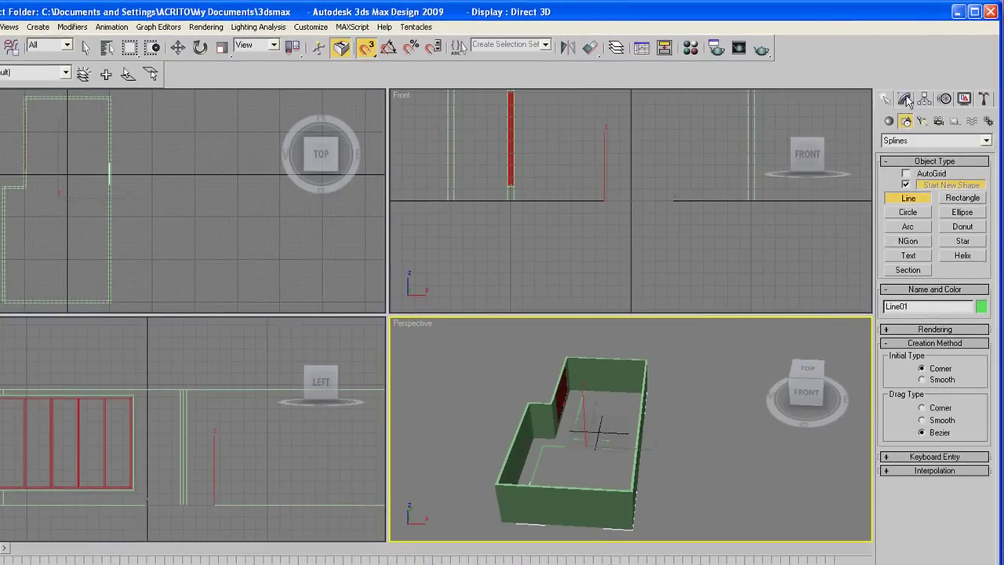
click(906, 100)
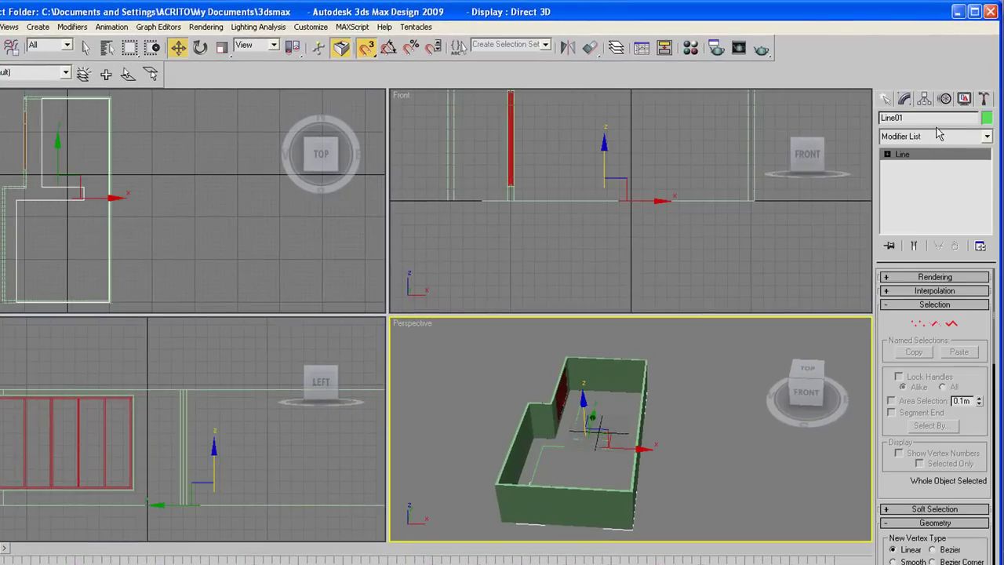
click(939, 136)
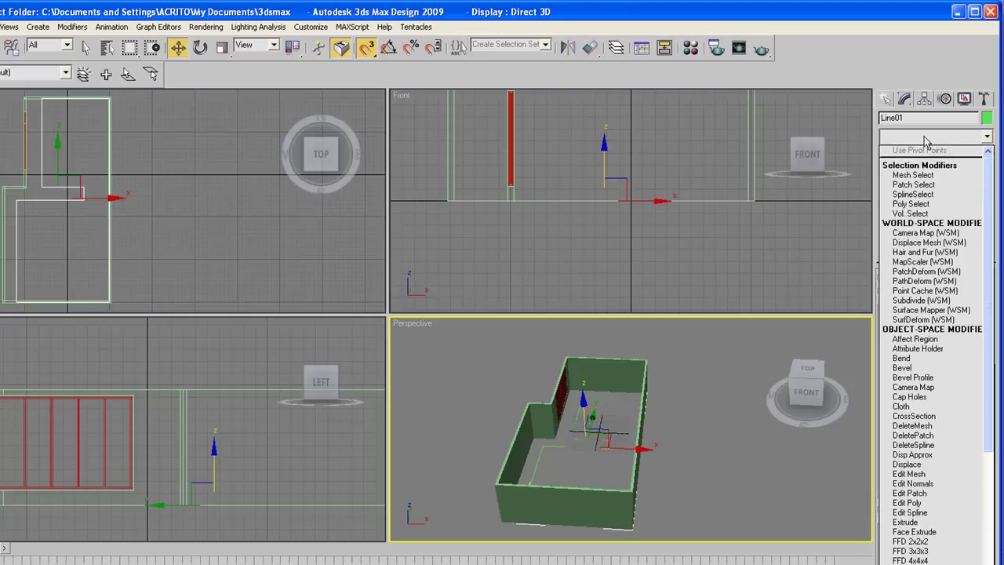
click(944, 524)
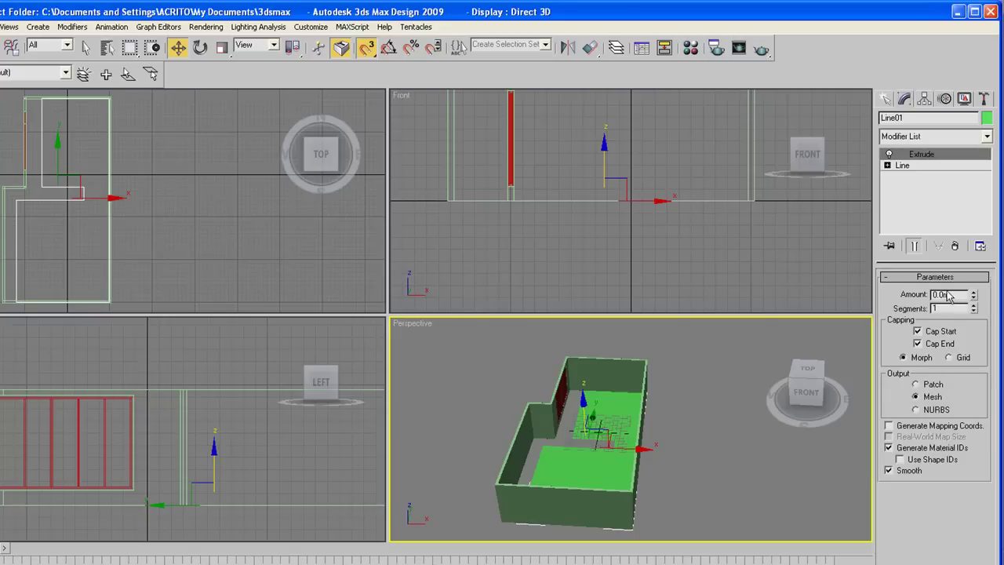
drag(976, 297, 976, 283)
mouse_move(587, 254)
middle_down()
mouse_move(581, 270)
mouse_move(584, 251)
middle_up()
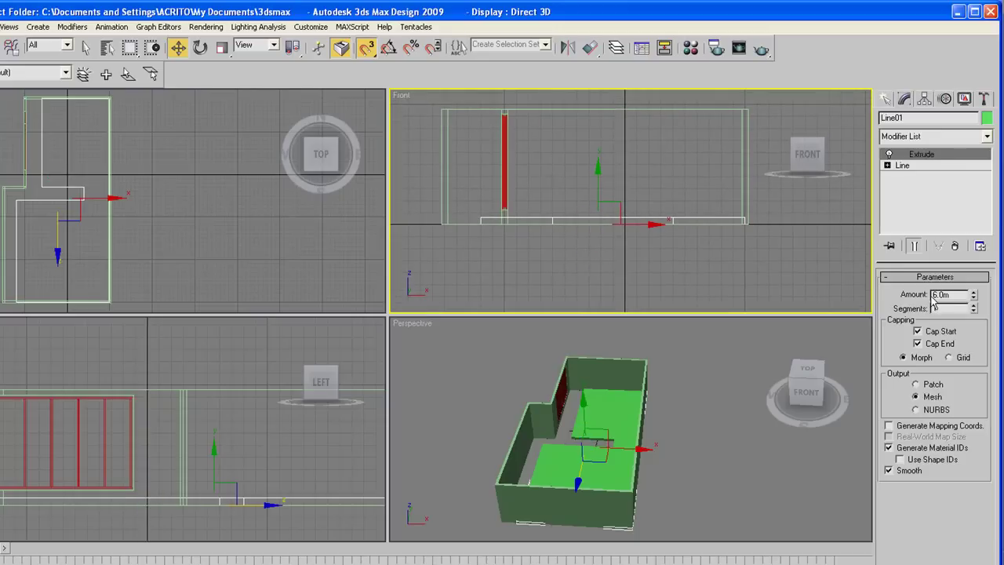
Examine the extruded floor's thickness and position against the walls and window in the Front and Perspective views
scroll(542, 262, up, 2)
middle_drag(536, 227, 538, 284)
scroll(538, 285, down, 2)
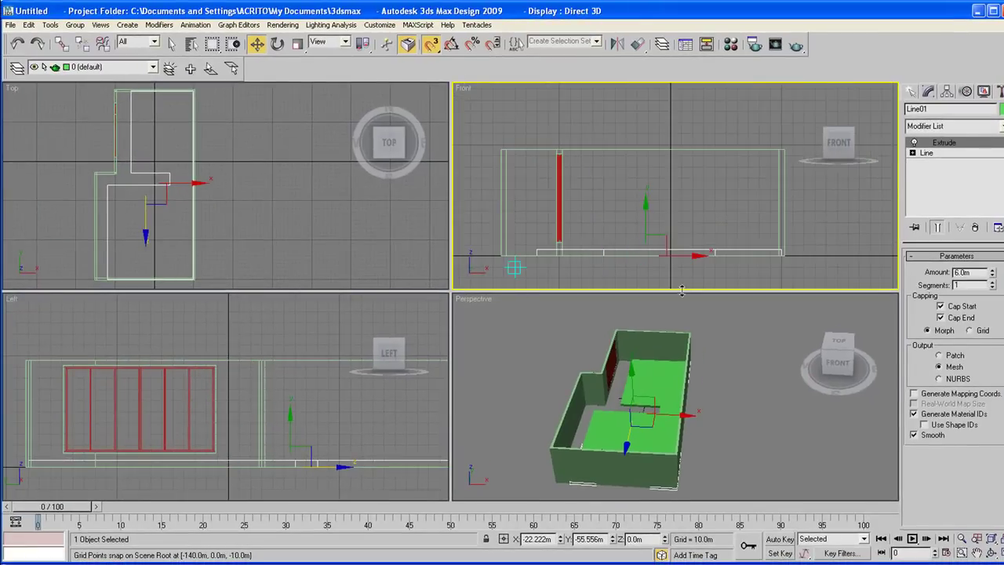
middle_drag(648, 230, 657, 211)
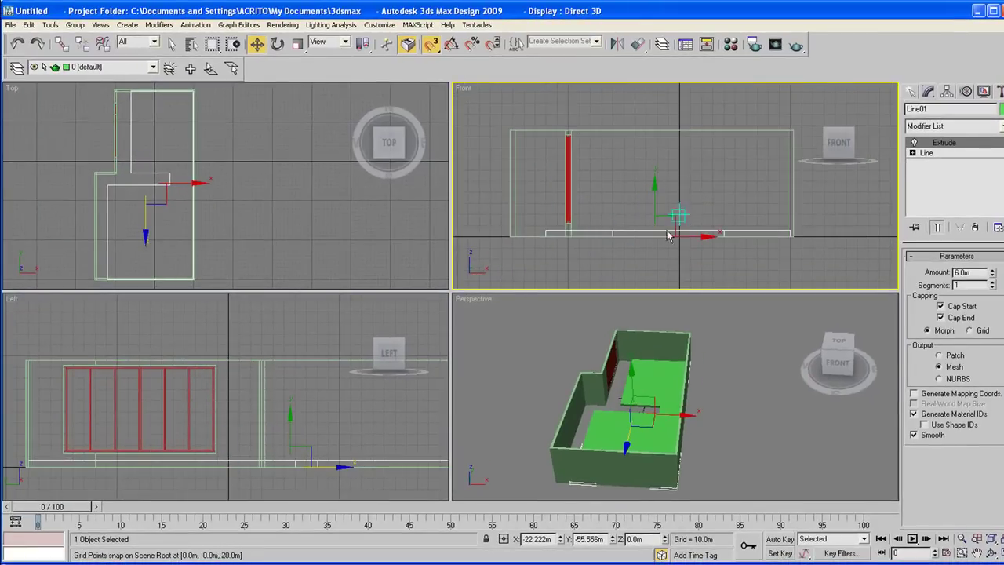
scroll(578, 262, up, 3)
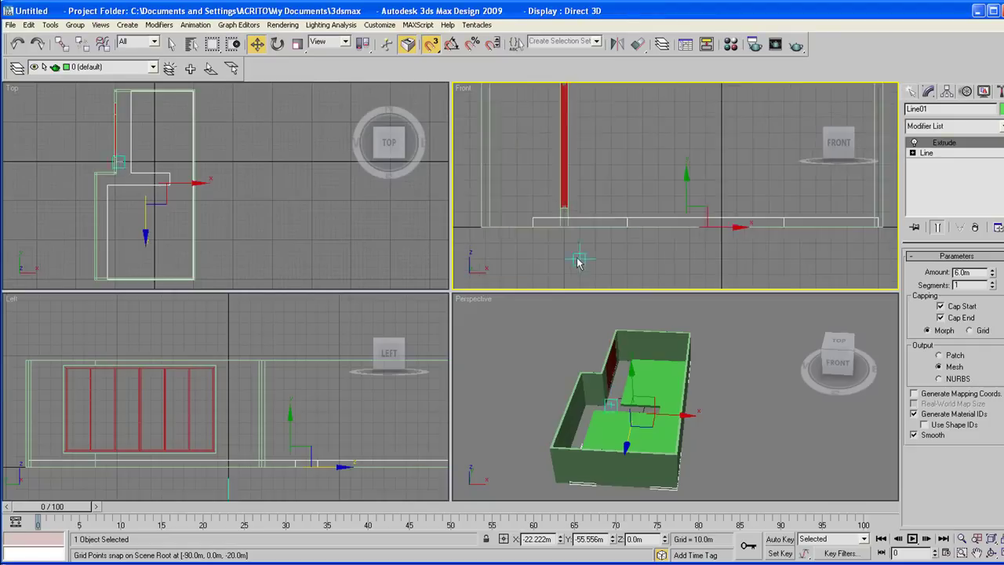
right_click(199, 223)
alt+middle_drag(643, 393, 691, 400)
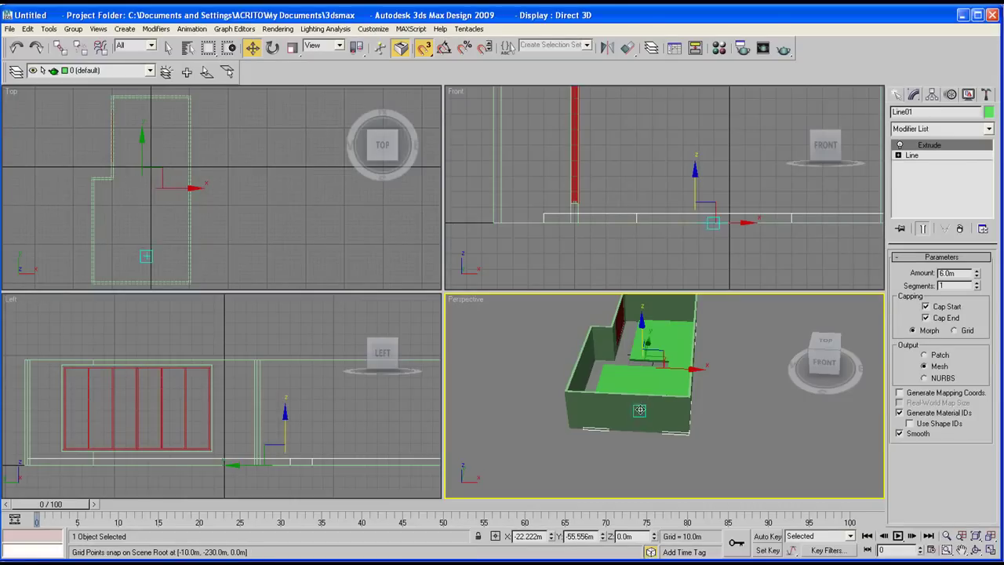
In an enlarged Top view, start a second Line spline at the room's upper left corner and trace the raised floor's stepped inner edge
right_click(321, 242)
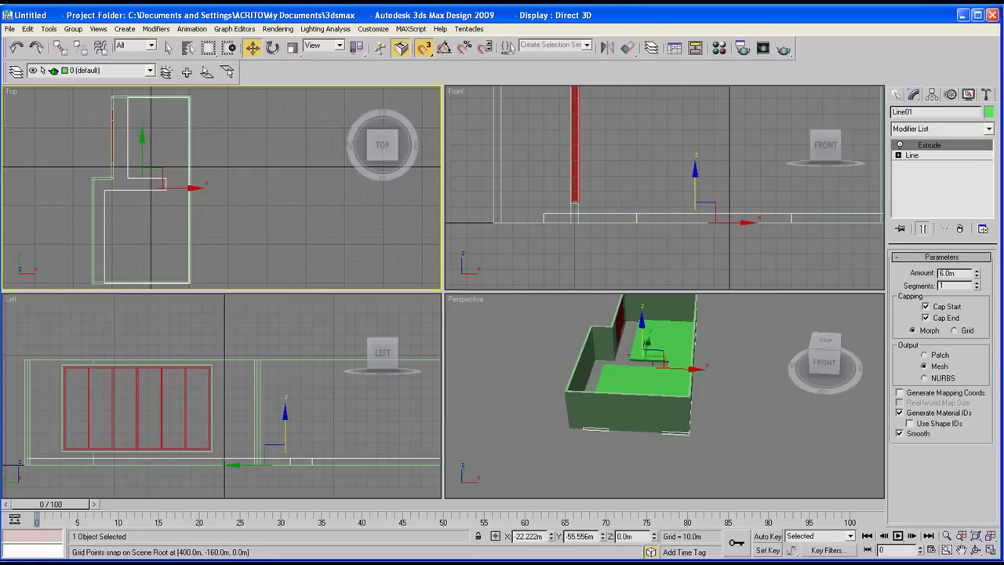
click(991, 550)
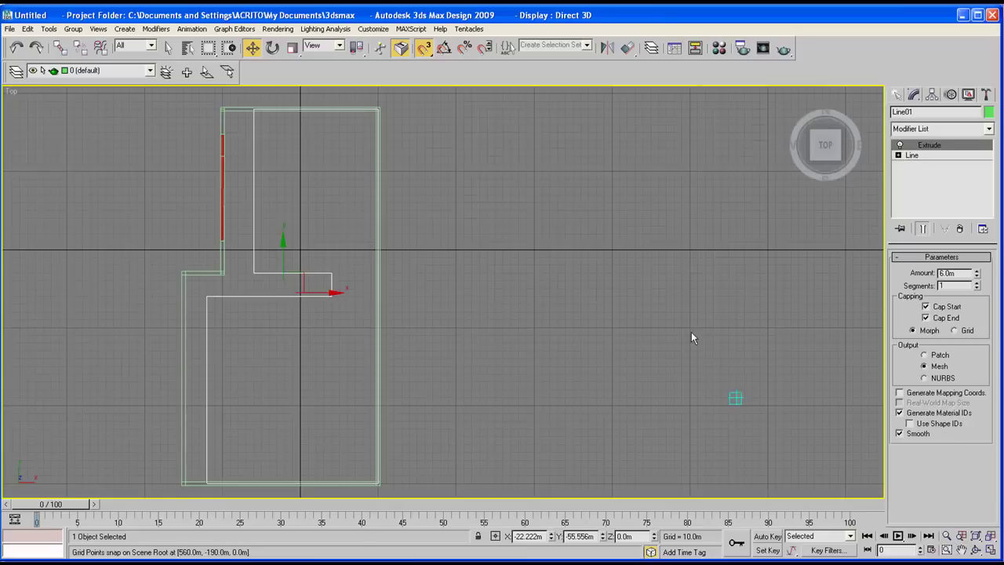
click(897, 95)
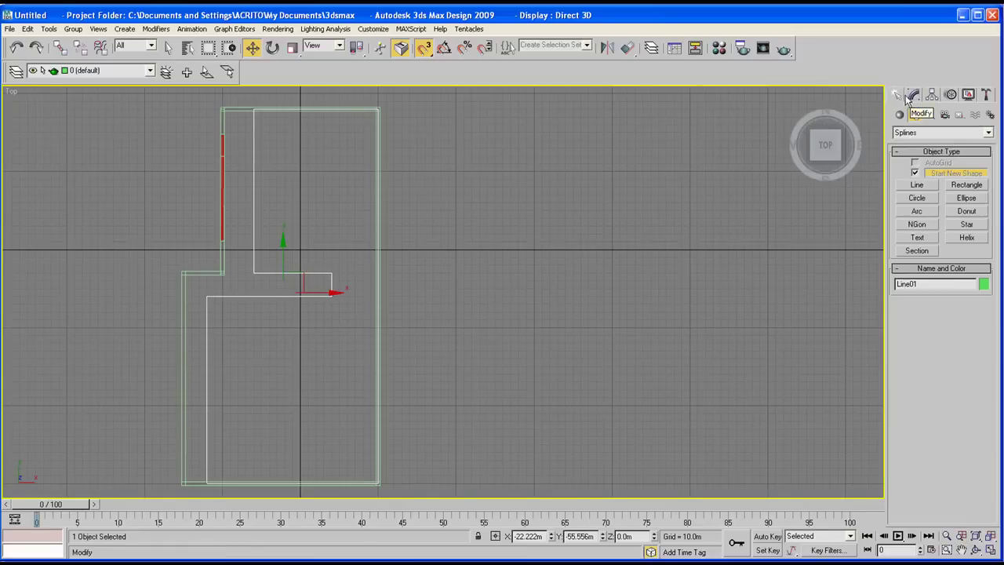
click(918, 186)
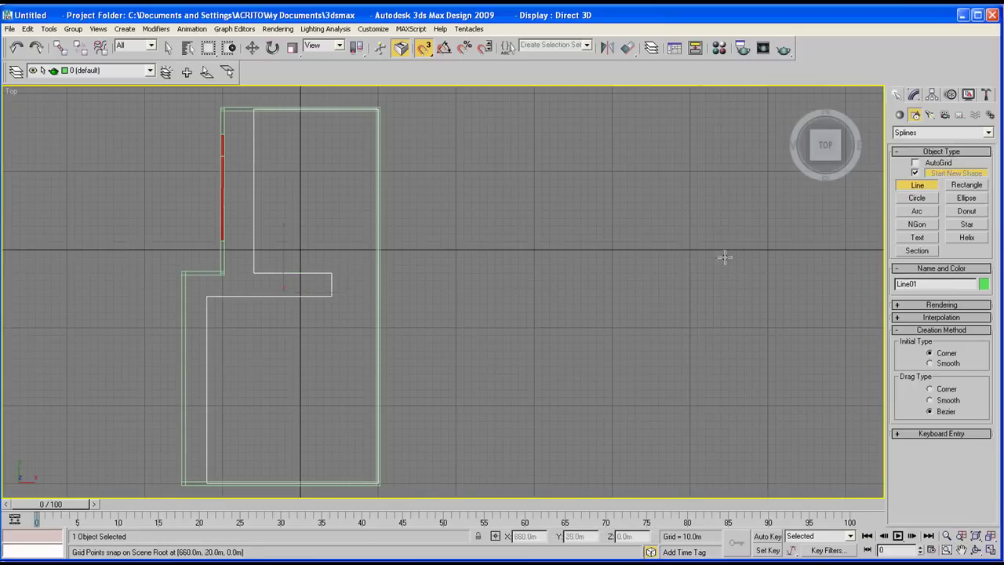
scroll(220, 105, up, 2)
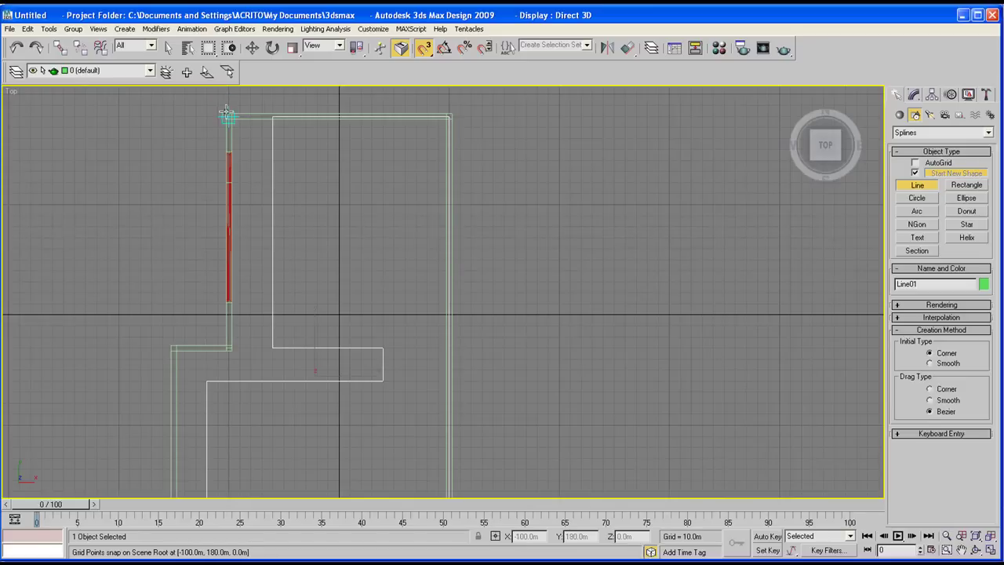
click(228, 117)
click(272, 117)
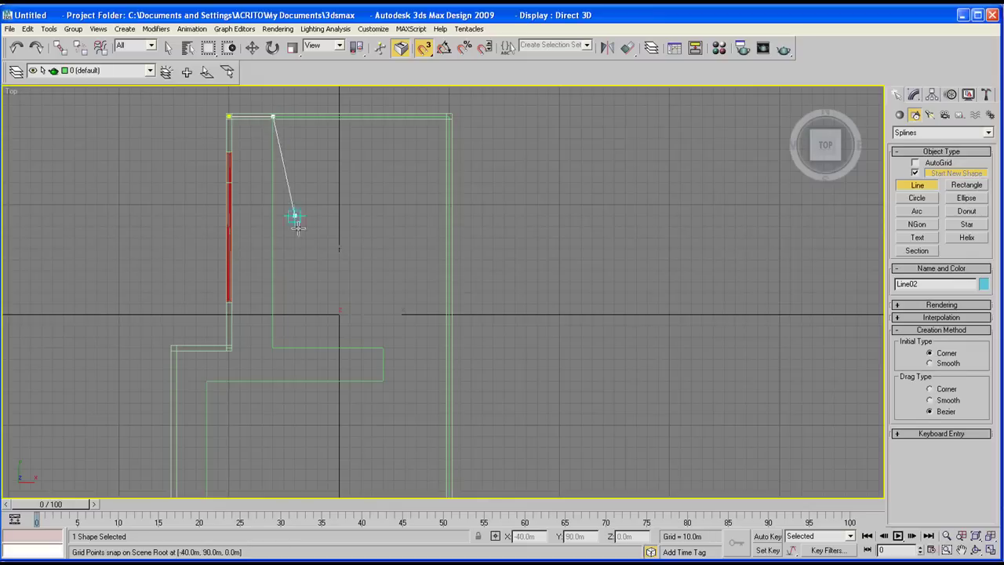
click(383, 347)
click(382, 381)
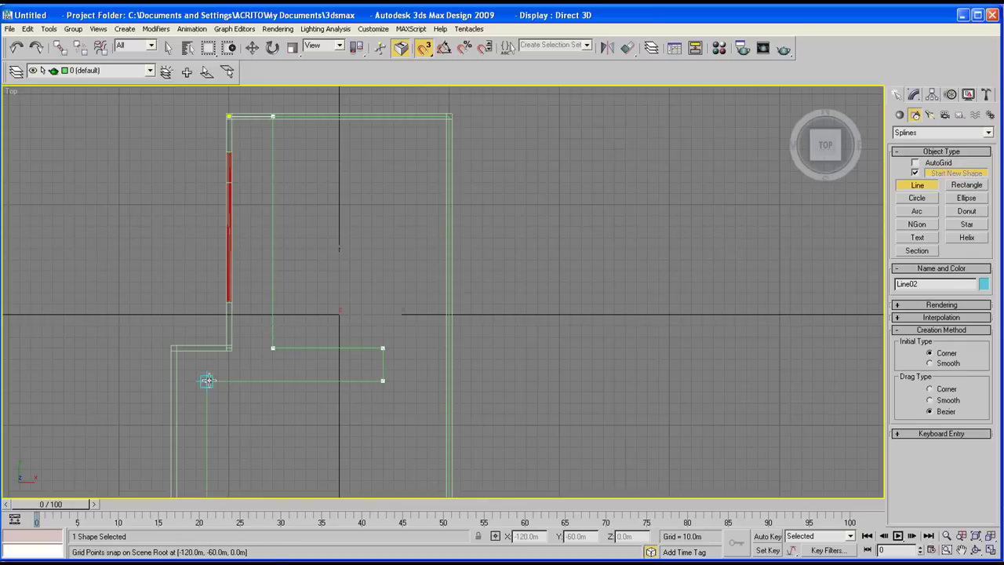
click(206, 380)
Continue the second spline along the room's lower wall, up the left wall and around the window-side corner, and close it at its starting point
scroll(171, 233, down, 3)
scroll(199, 374, up, 2)
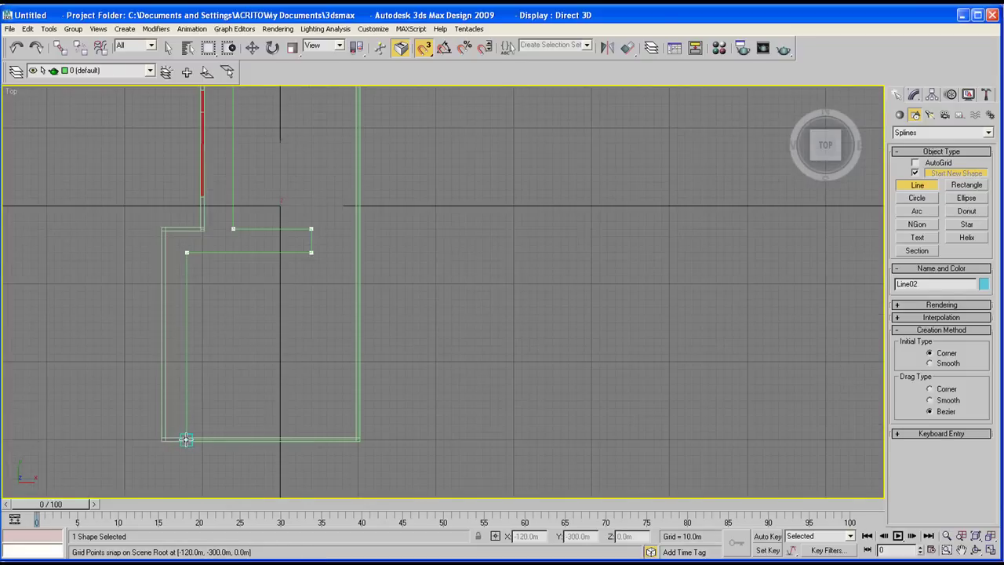
click(162, 440)
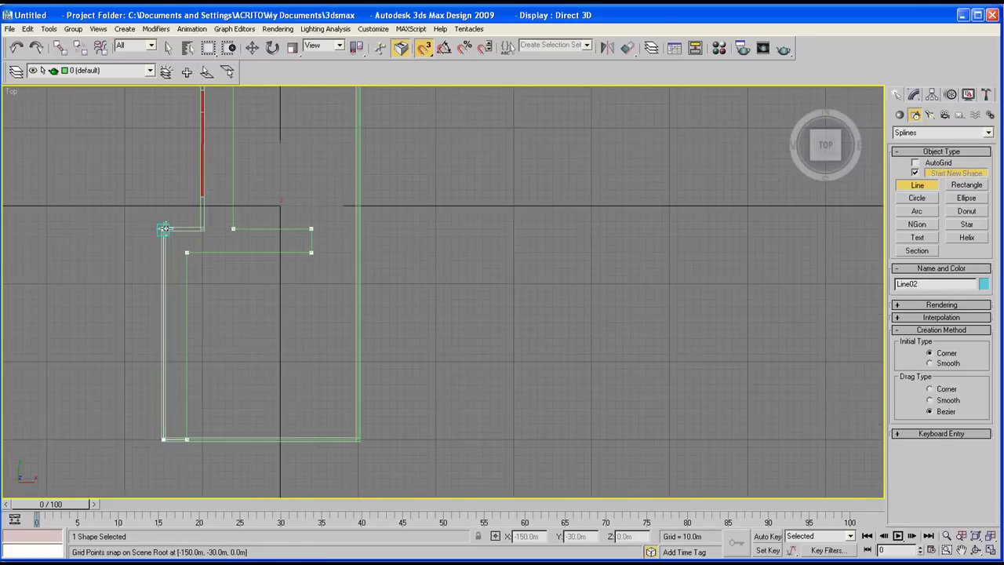
click(201, 229)
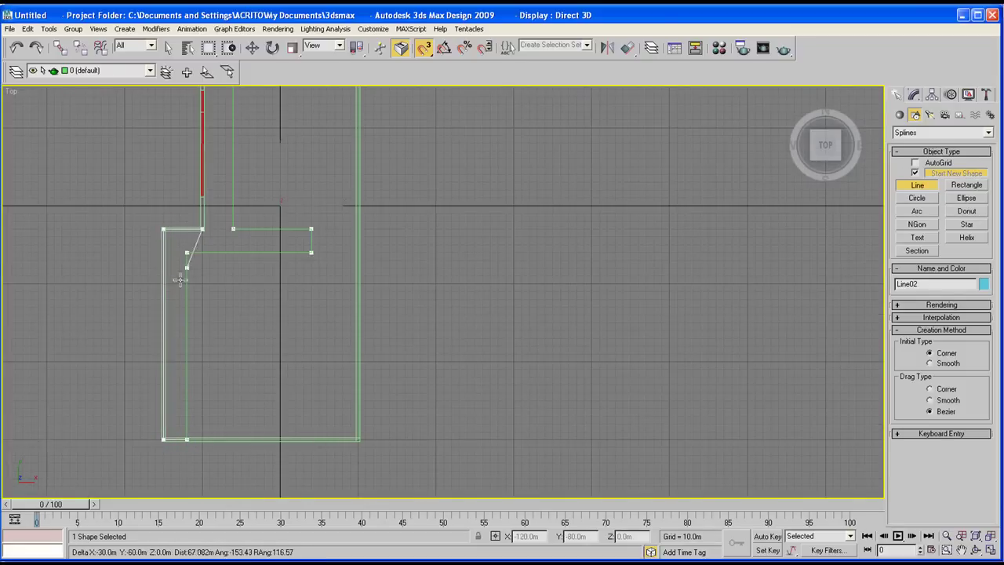
scroll(179, 284, down, 2)
click(196, 132)
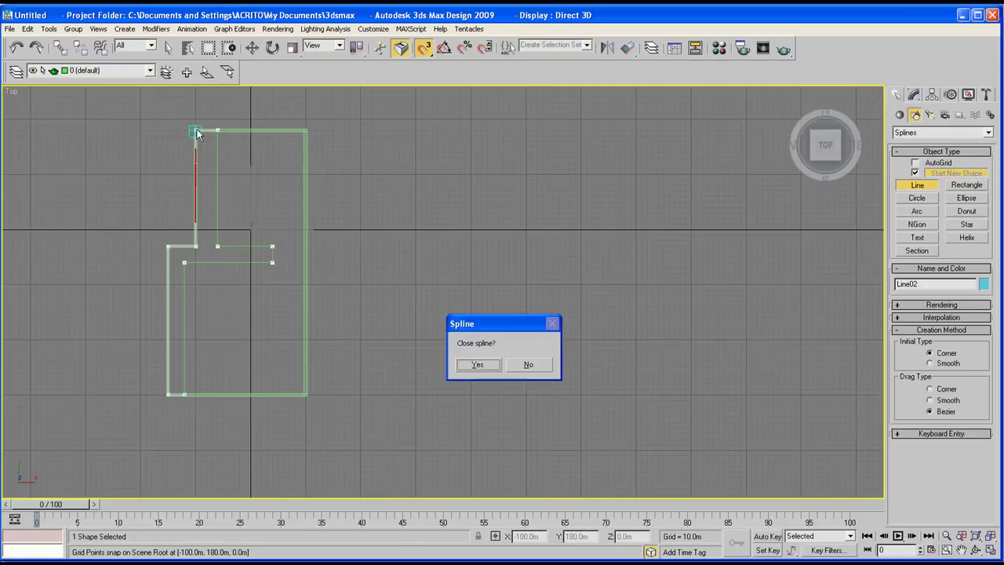
click(476, 366)
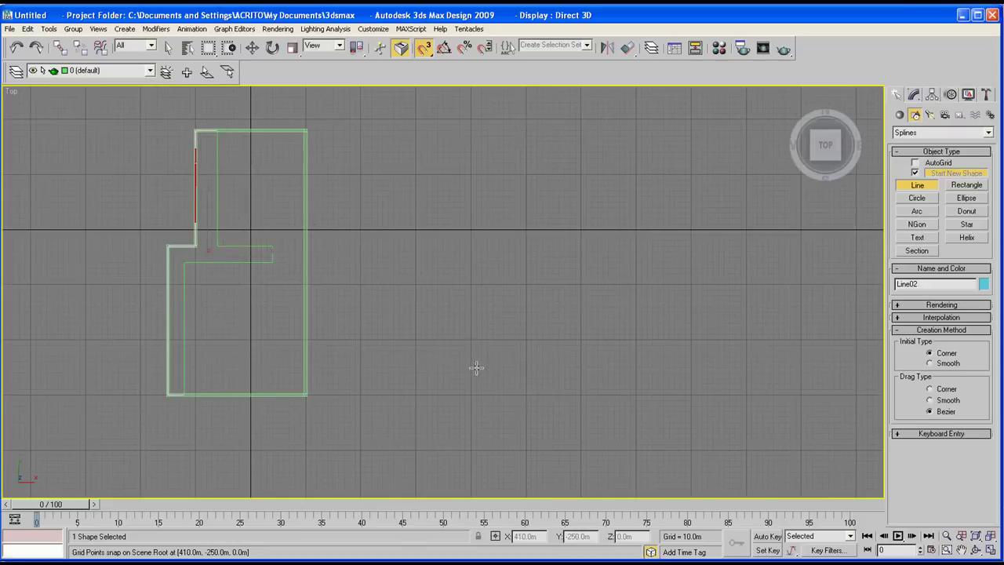
Restore the four-viewport layout, turn snapping off and clone the closed spline upward in the Front view to about Z 57 m as one copy
click(991, 550)
middle_drag(646, 376, 682, 415)
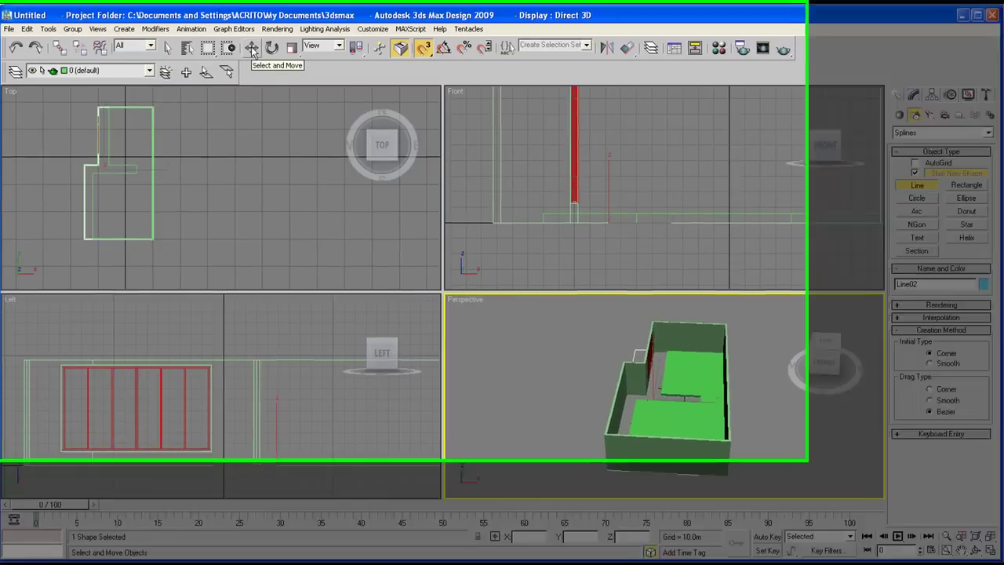
click(253, 50)
middle_drag(557, 202, 565, 242)
middle_drag(710, 252, 666, 243)
scroll(669, 225, down, 2)
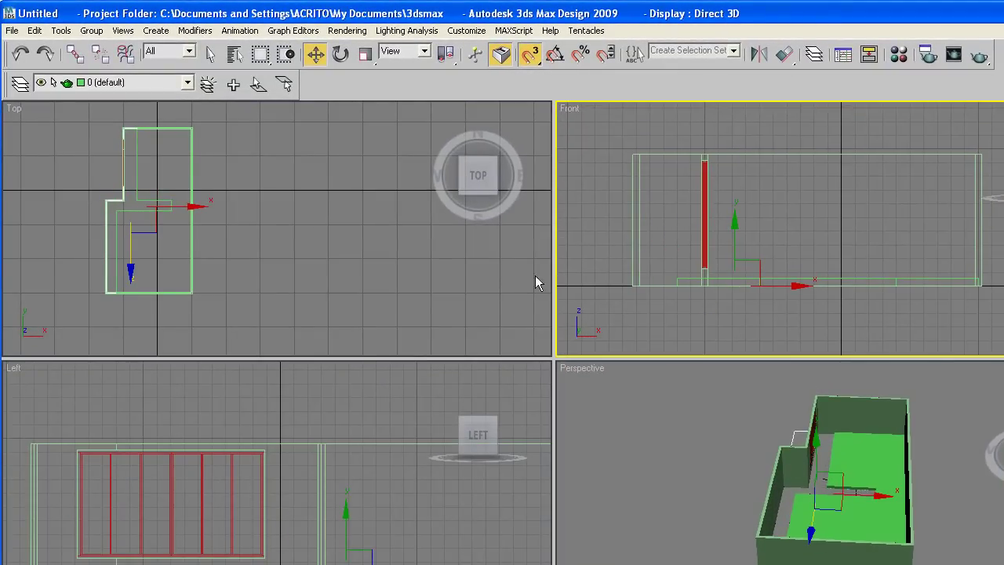
middle_drag(681, 180, 670, 187)
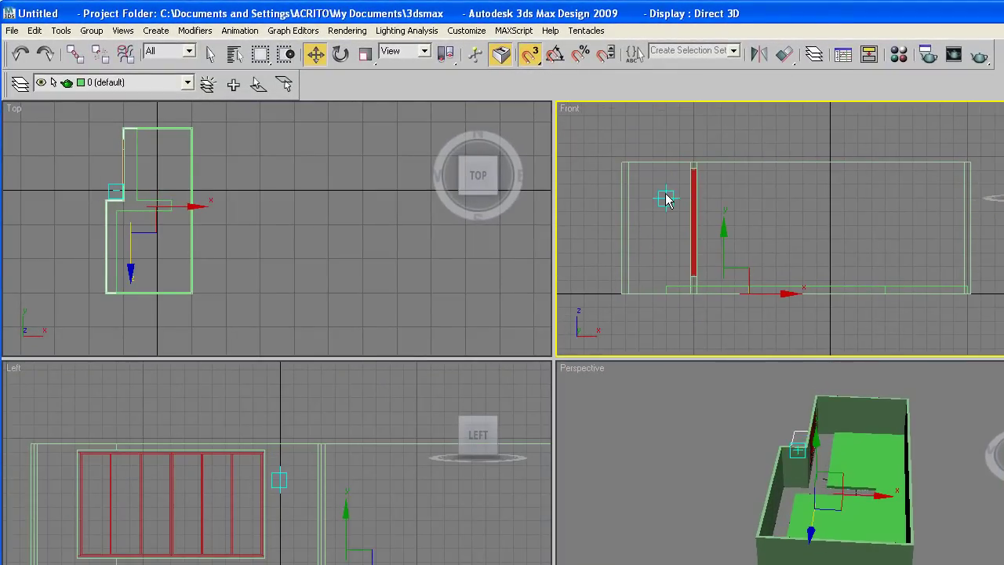
key(s)
middle_drag(707, 253, 707, 248)
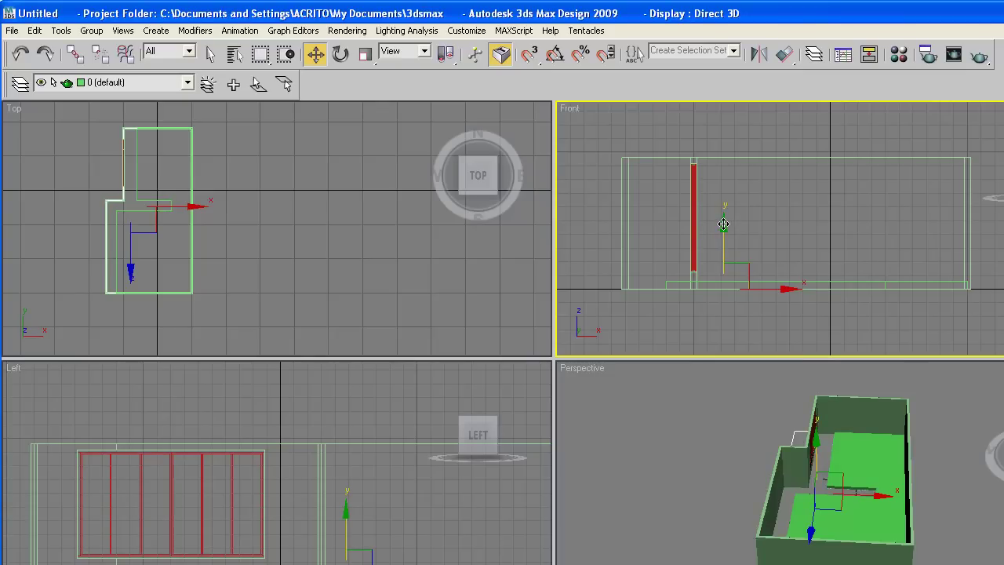
drag(724, 224, 724, 146)
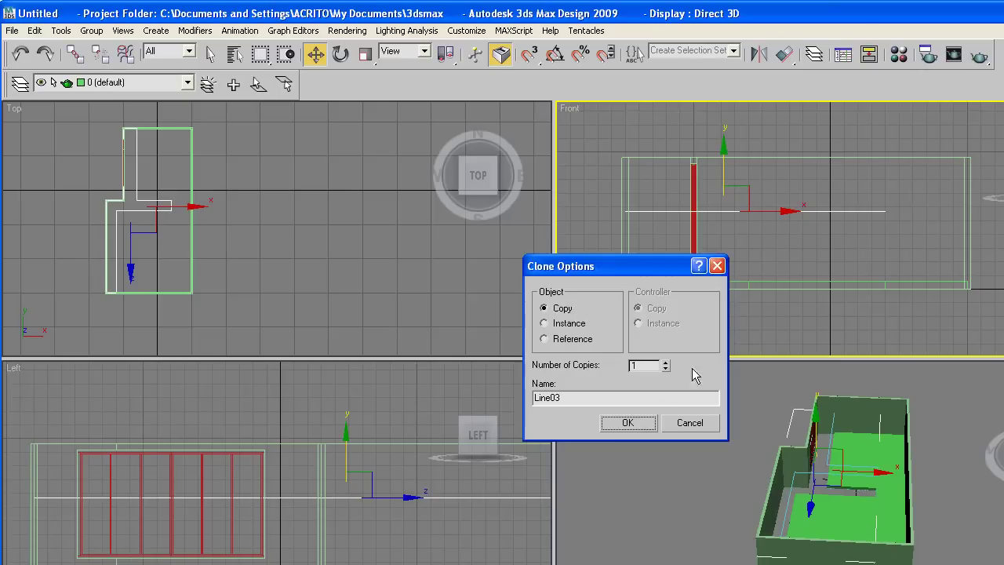
click(630, 423)
Lower the copied spline in the Front view into the raised floor's thickness, at about Z 3.6 m
middle_click(819, 503)
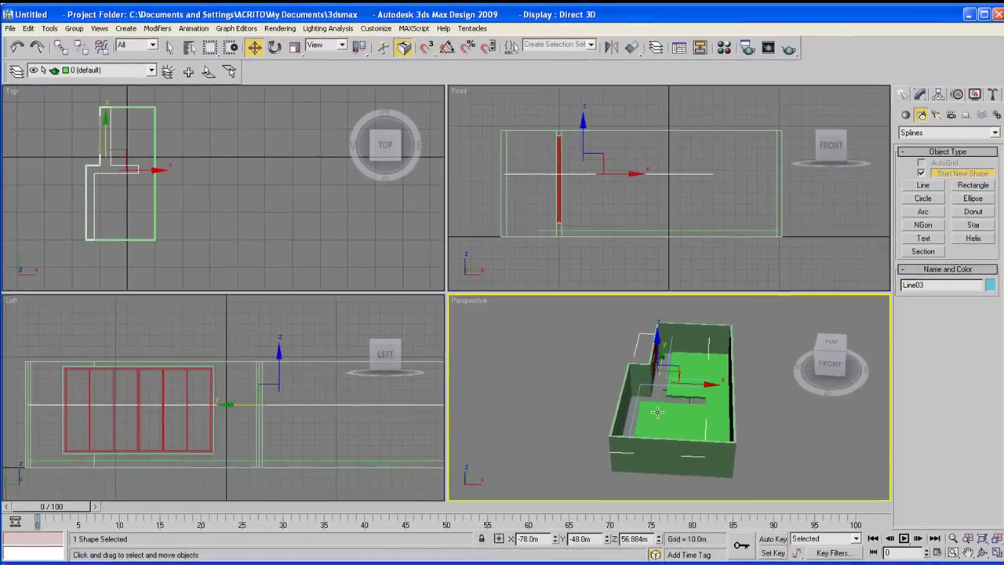
scroll(819, 502, up, 3)
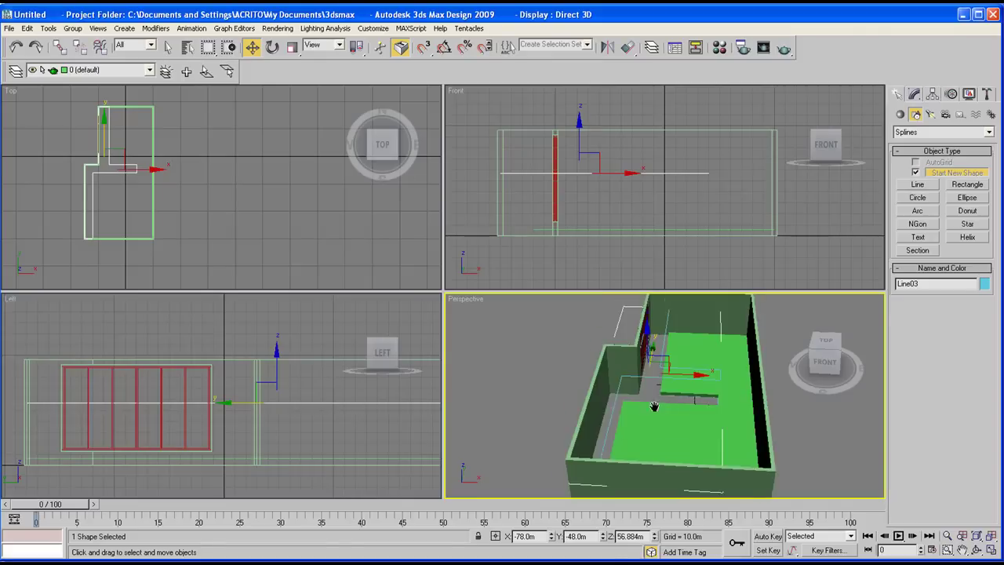
middle_drag(655, 406, 637, 369)
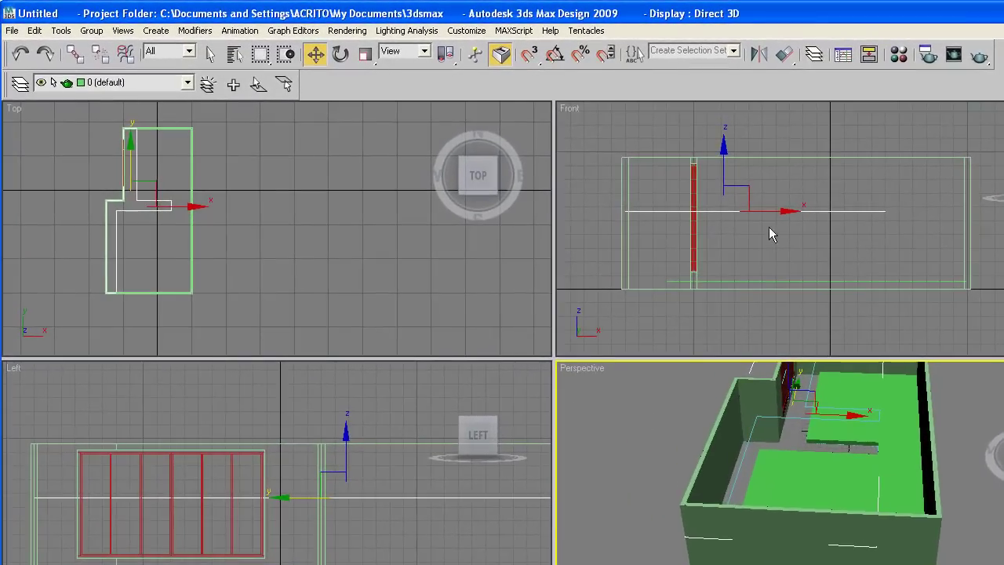
right_click(602, 170)
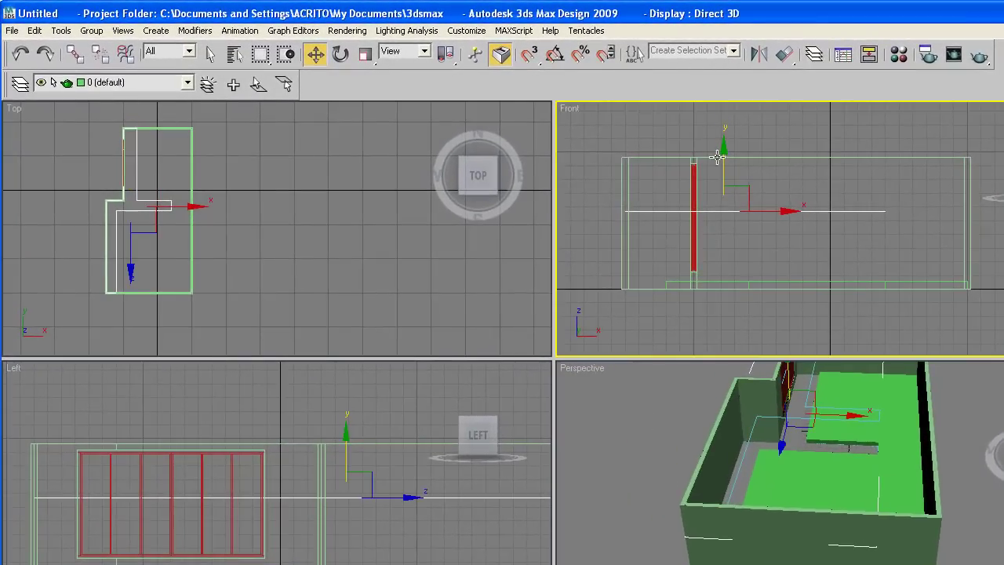
drag(723, 146, 723, 217)
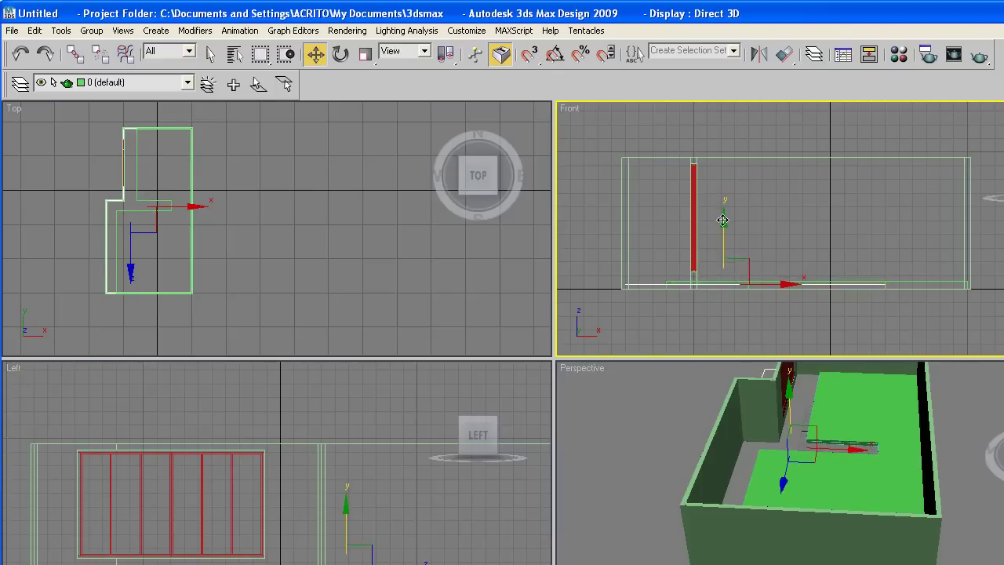
middle_drag(726, 250, 735, 242)
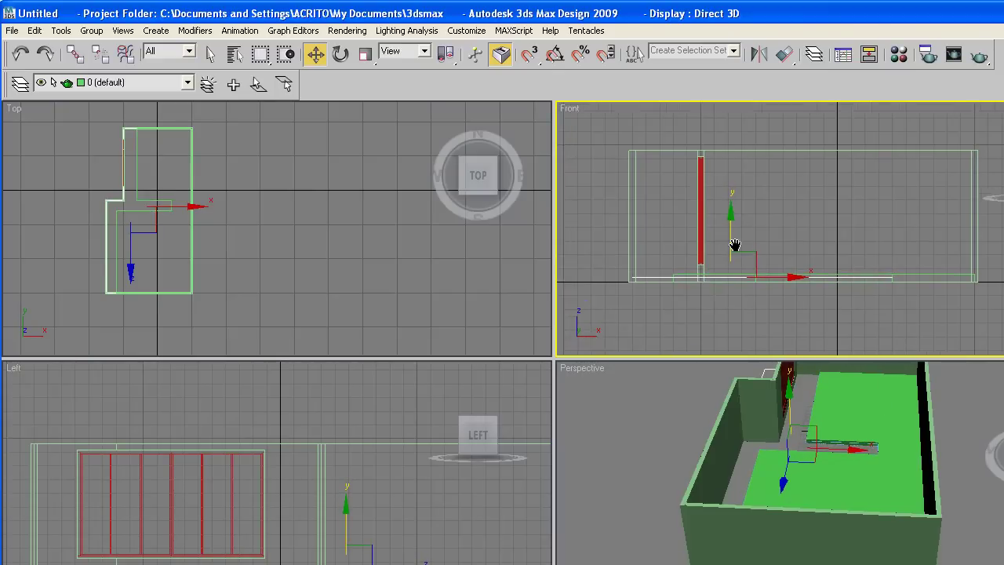
scroll(742, 240, up, 2)
Apply the Sweep modifier to the copied spline
right_click(882, 468)
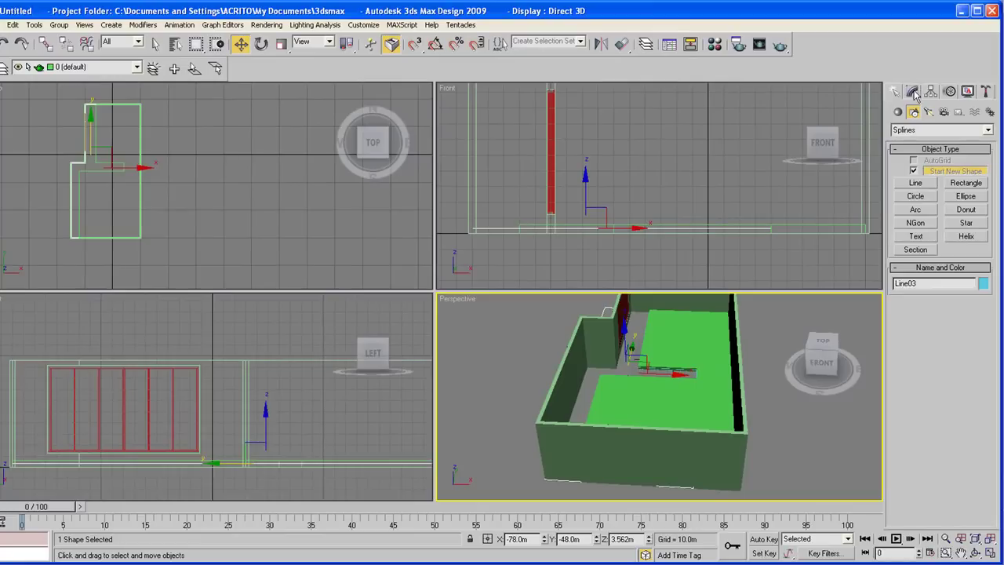
click(913, 92)
click(941, 125)
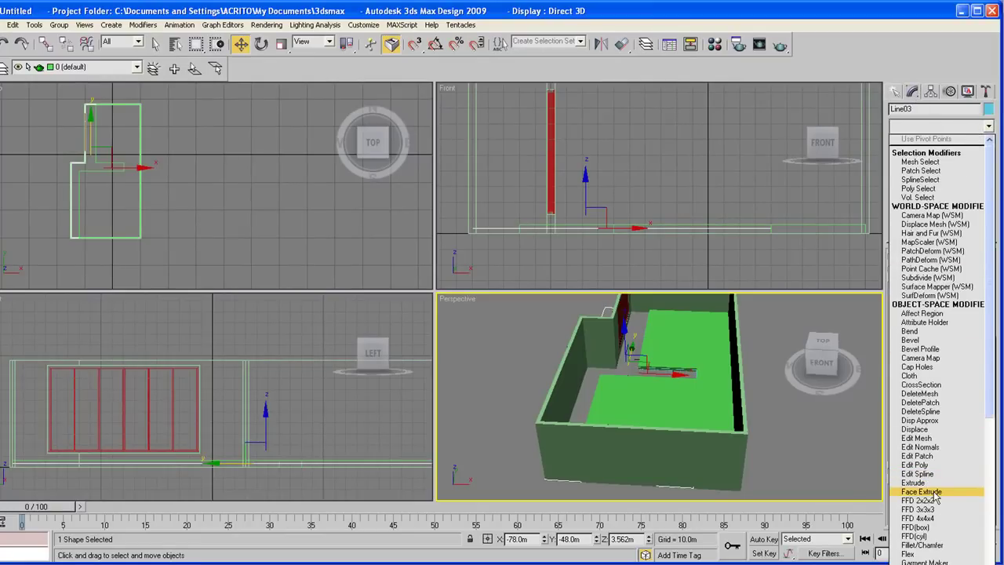
scroll(935, 497, down, 15)
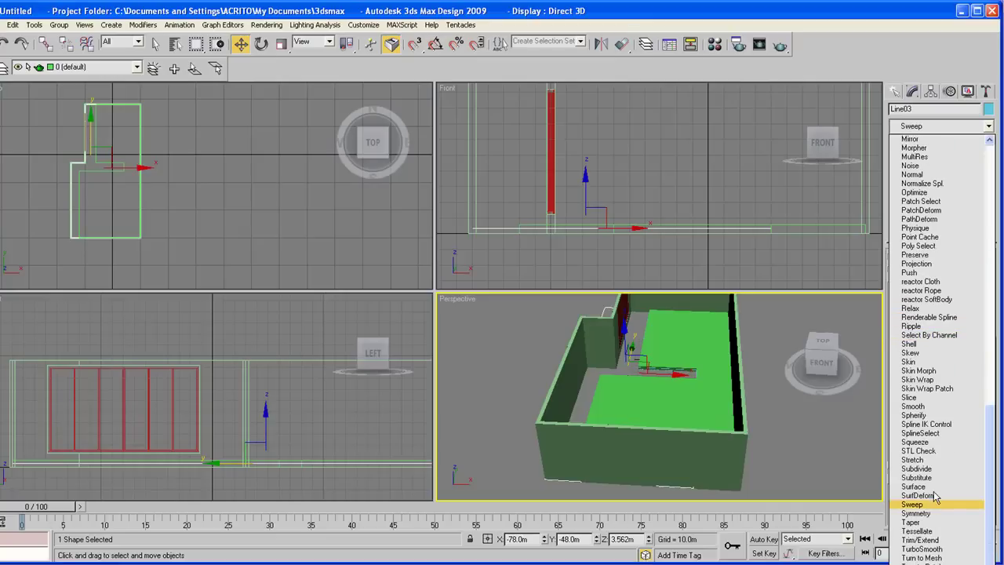
click(913, 504)
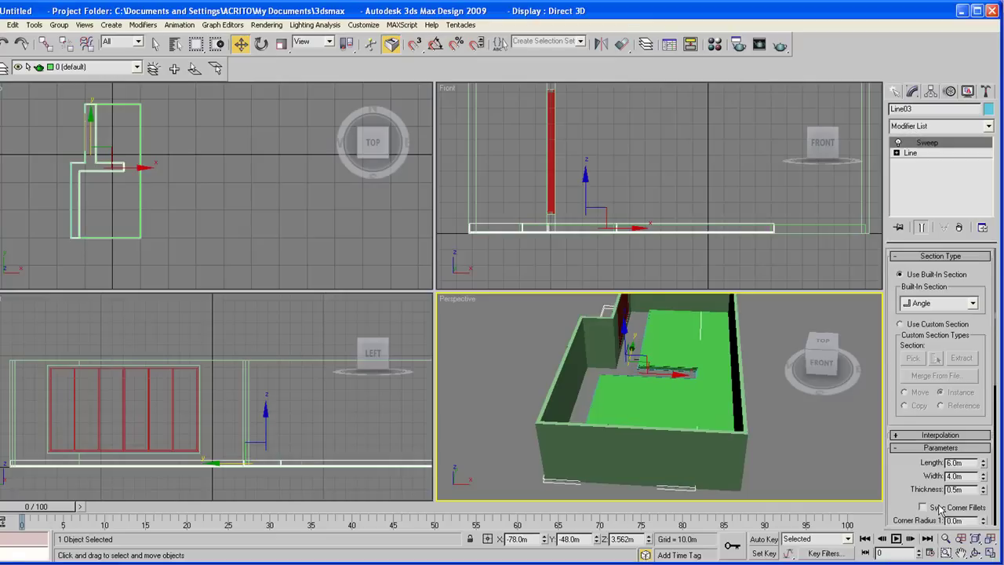
Enlarge the Perspective view around the floor recess and set the Sweep's built-in section to Bar
scroll(675, 459, up, 4)
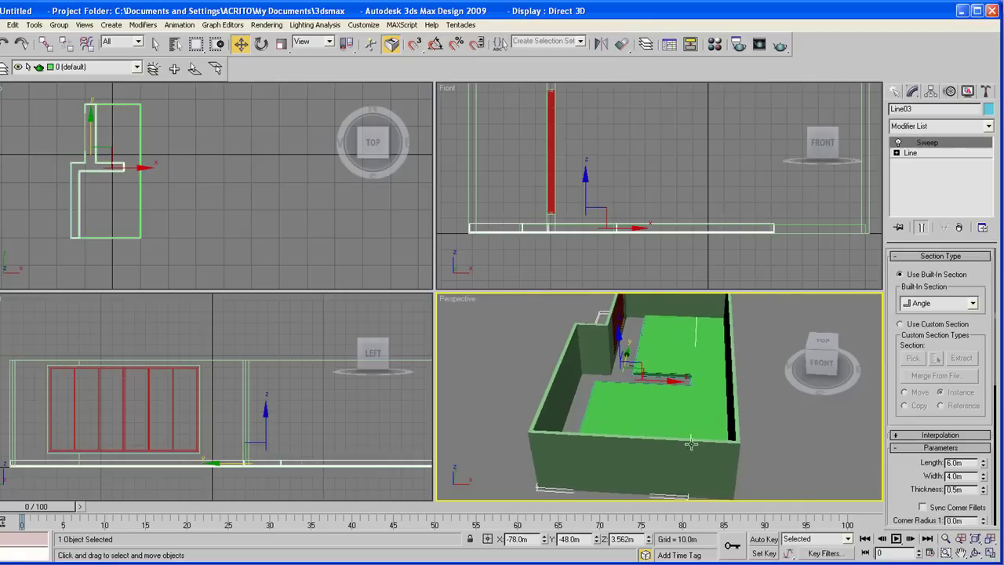
click(992, 554)
click(976, 553)
drag(439, 259, 739, 219)
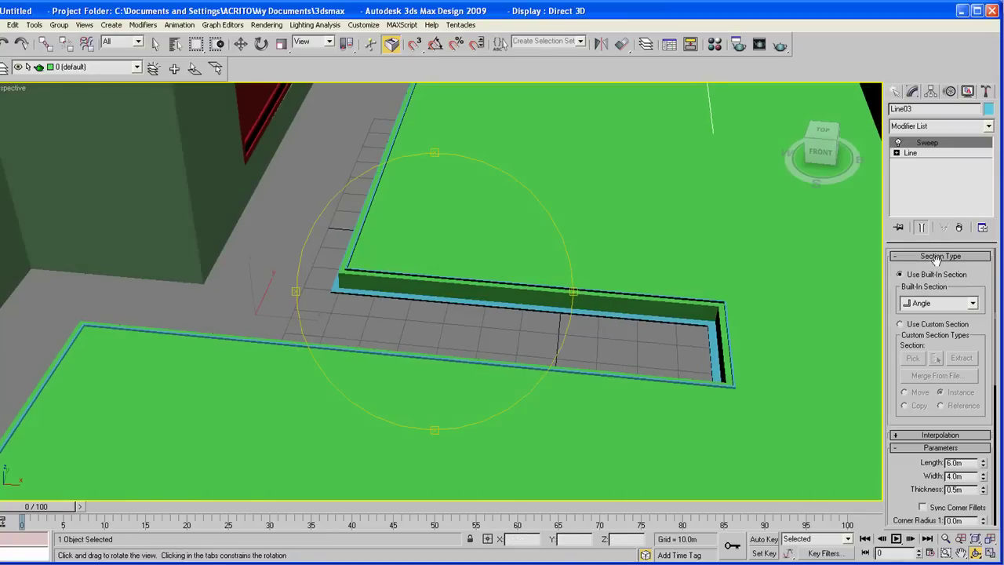
click(958, 306)
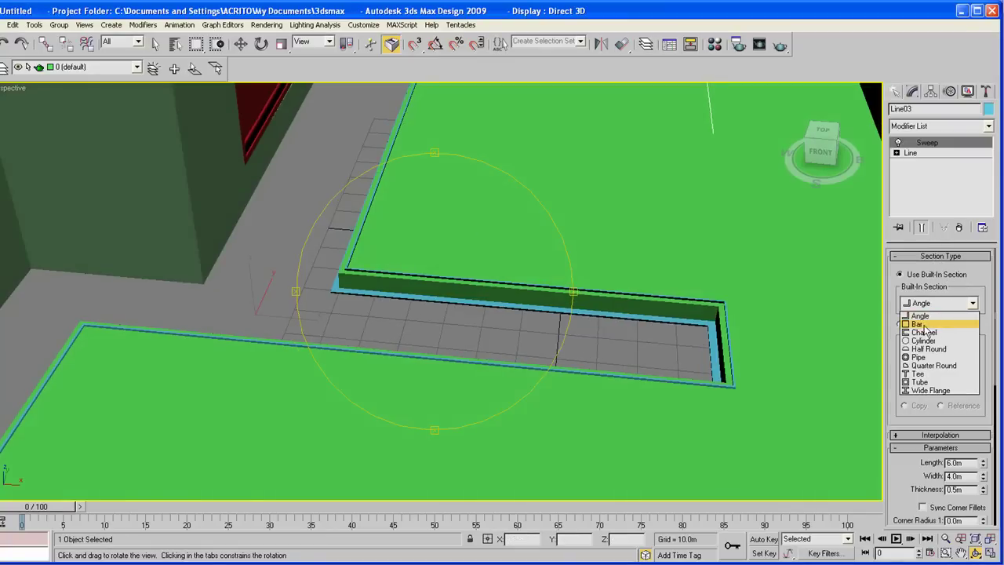
click(920, 324)
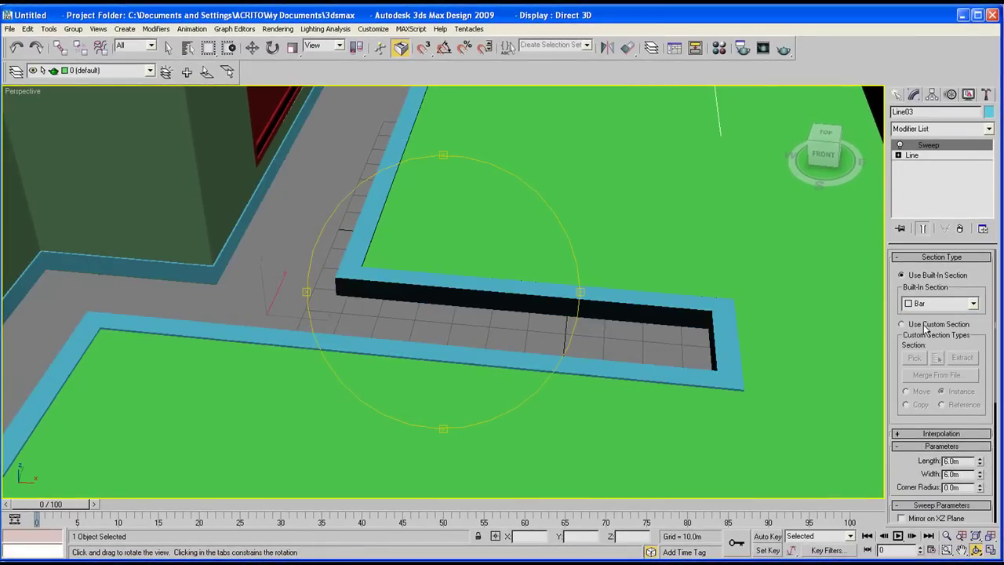
Increase the swept bar's length to 11.58 m so that the border around the floor recess becomes taller
drag(447, 302, 538, 471)
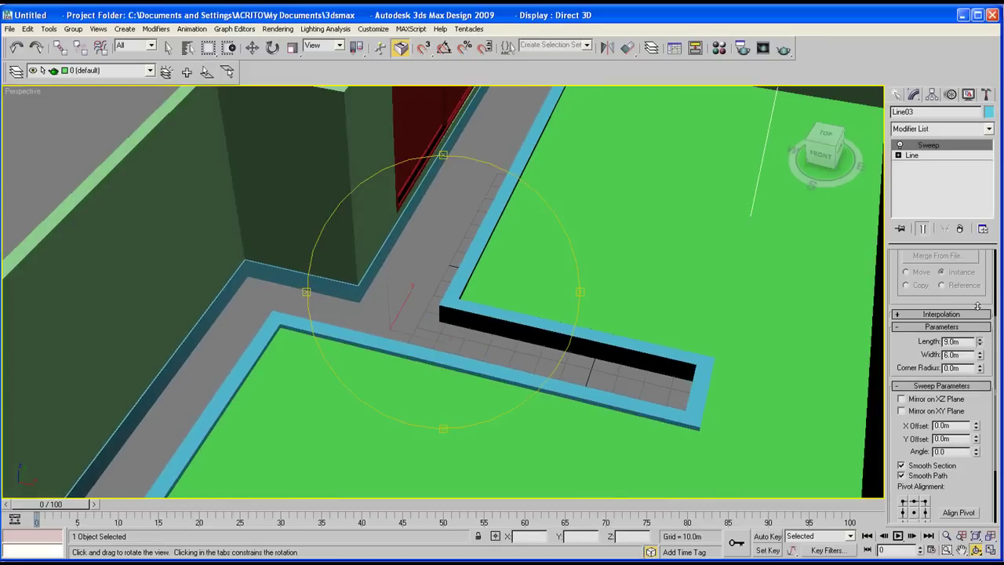
drag(978, 306, 982, 279)
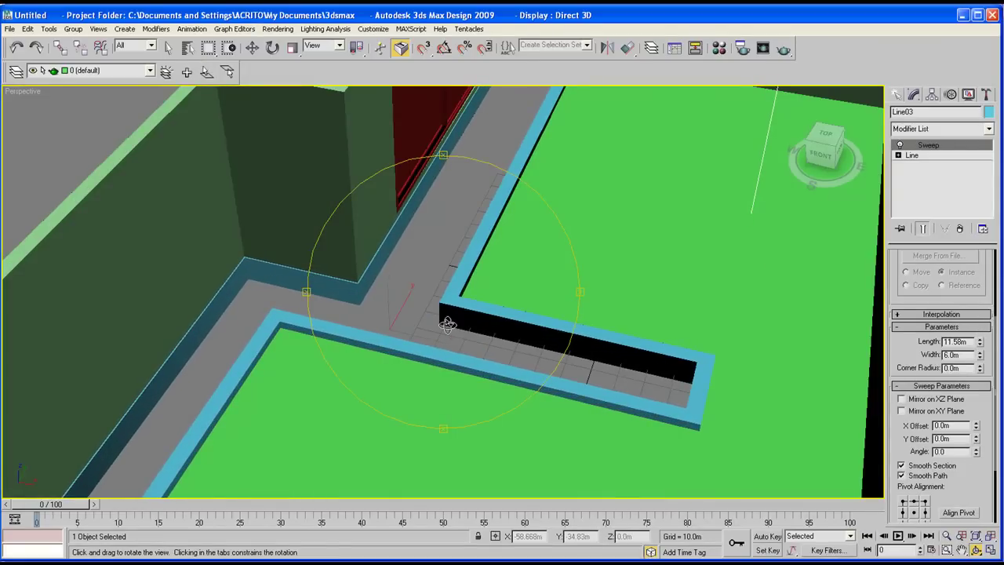
drag(447, 324, 422, 306)
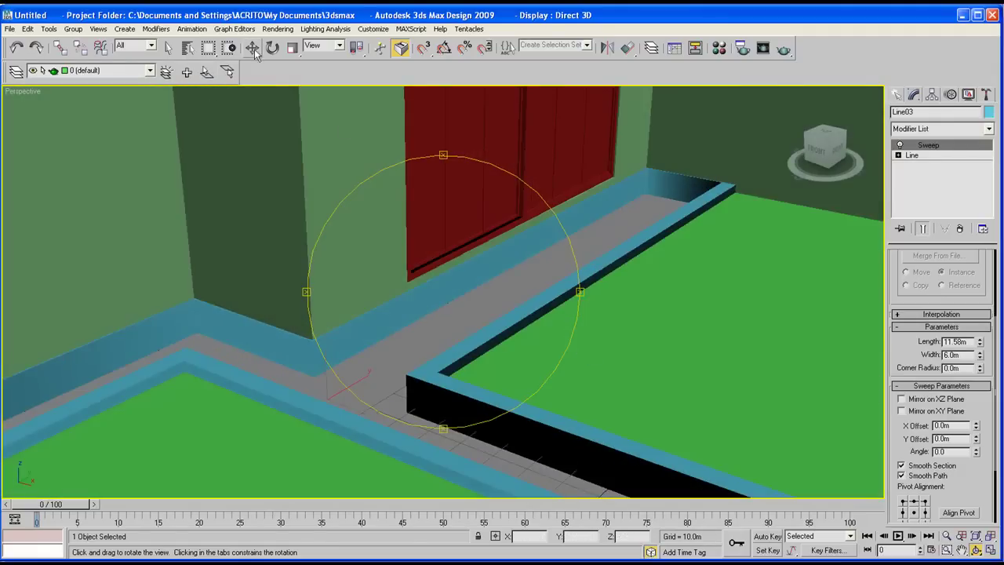
Move the swept border in the Perspective view to about X -74.5 m, Y -51.8 m, Z 1.5 m and check its fit along the walls
click(252, 47)
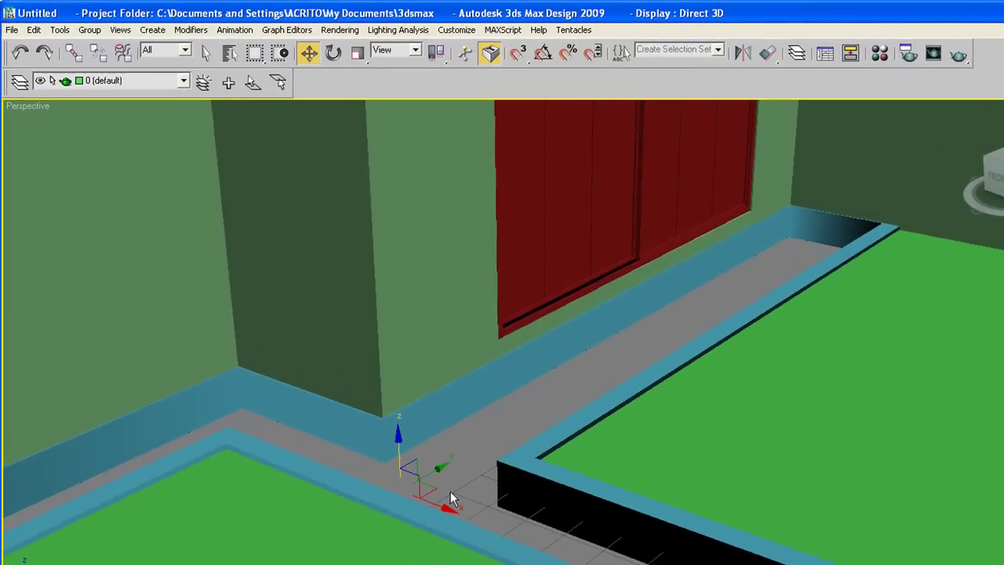
drag(441, 467, 430, 471)
drag(435, 515, 447, 518)
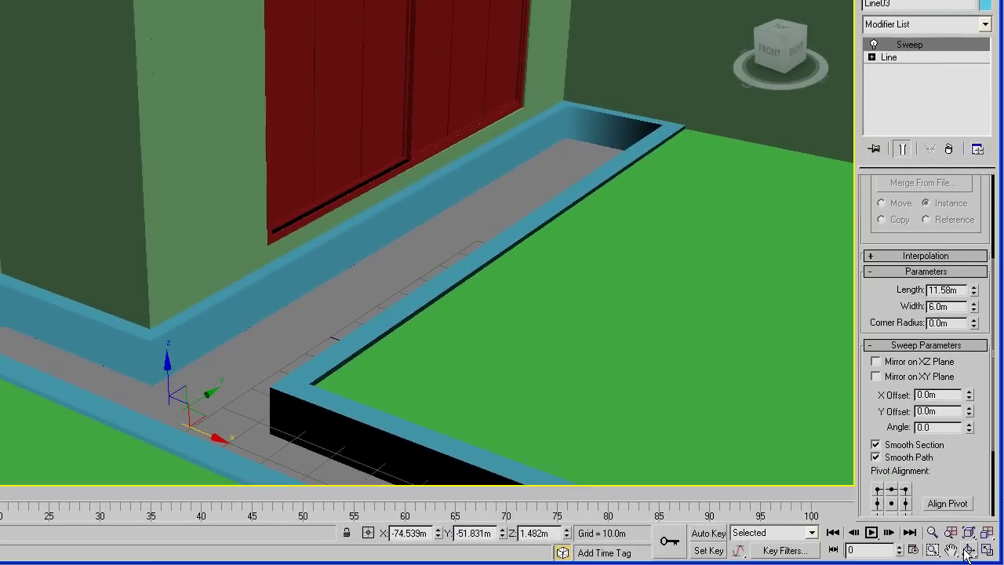
click(967, 552)
drag(330, 252, 314, 307)
scroll(305, 246, up, 4)
drag(305, 247, 414, 314)
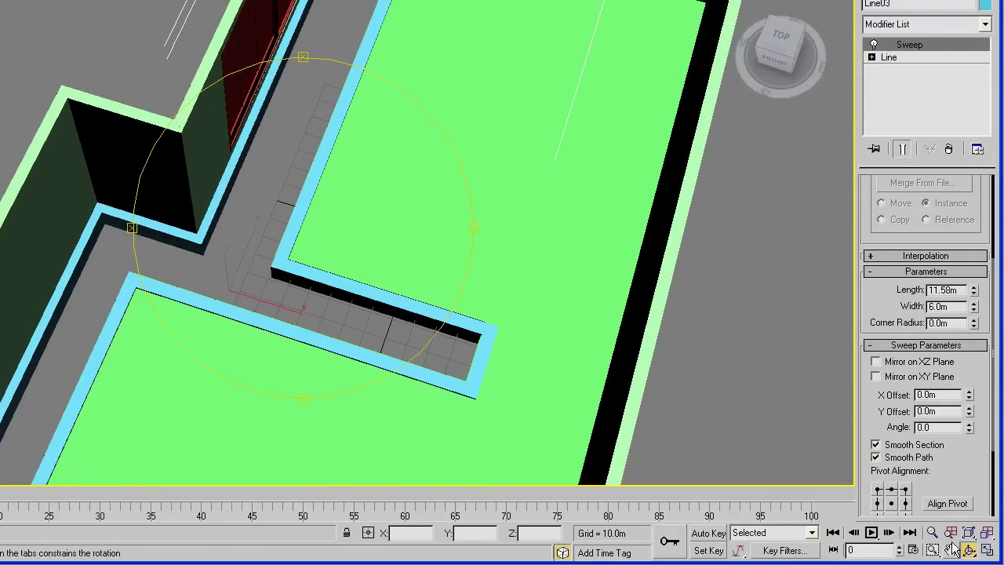
Restore the four-viewport layout and examine the swept border's height against the raised floor and window in the Front view
click(988, 550)
click(598, 231)
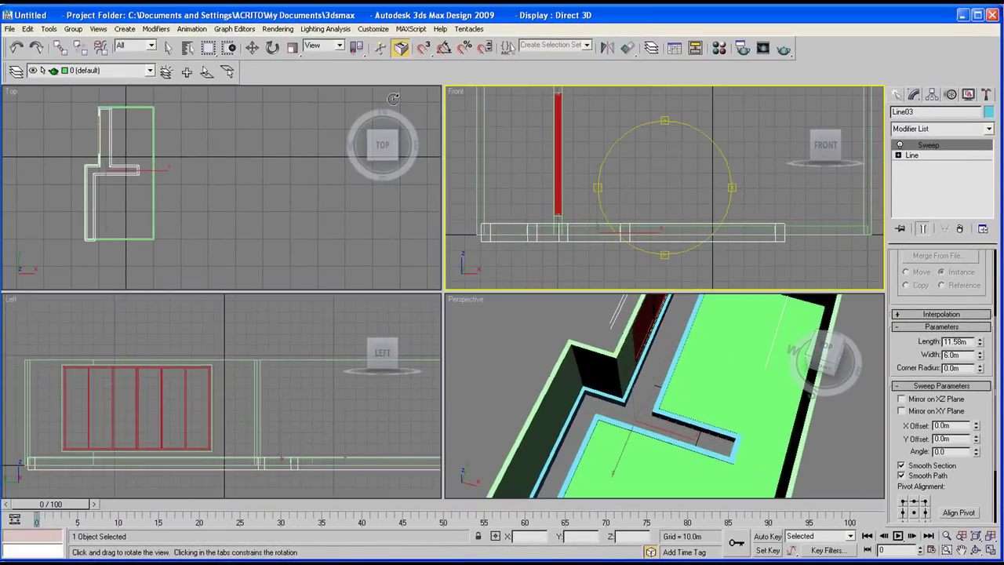
click(252, 47)
scroll(662, 169, up, 5)
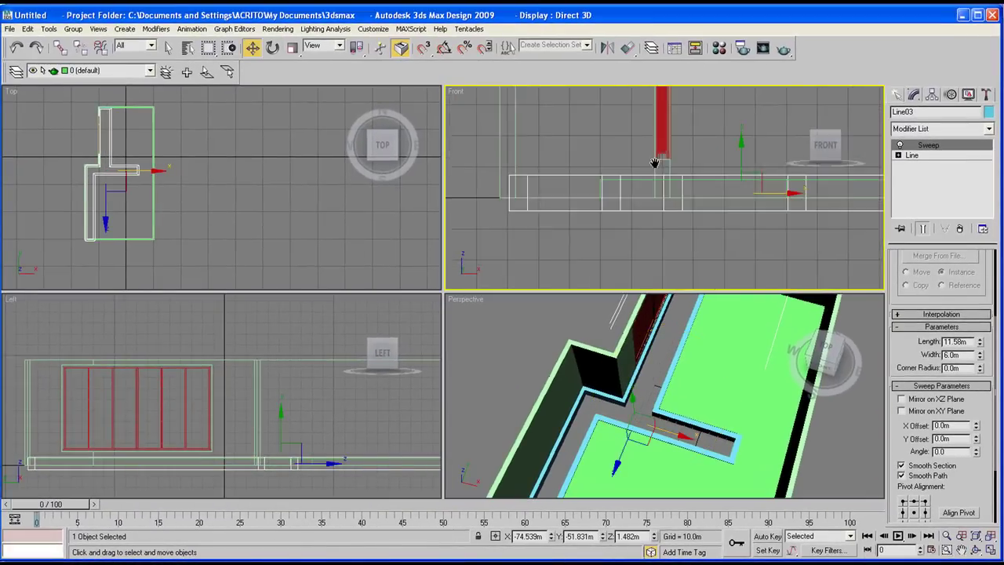
middle_drag(578, 202, 575, 189)
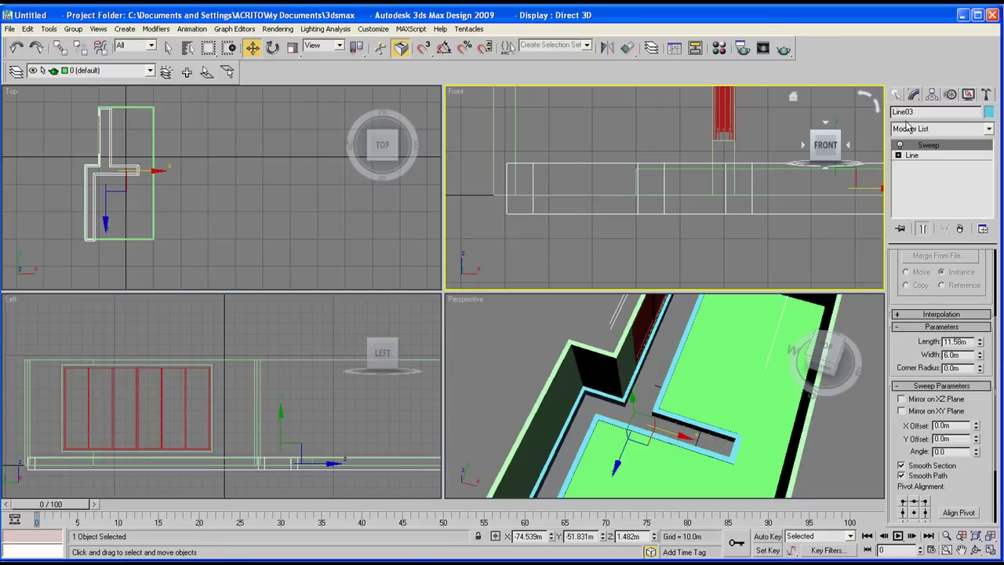
click(897, 94)
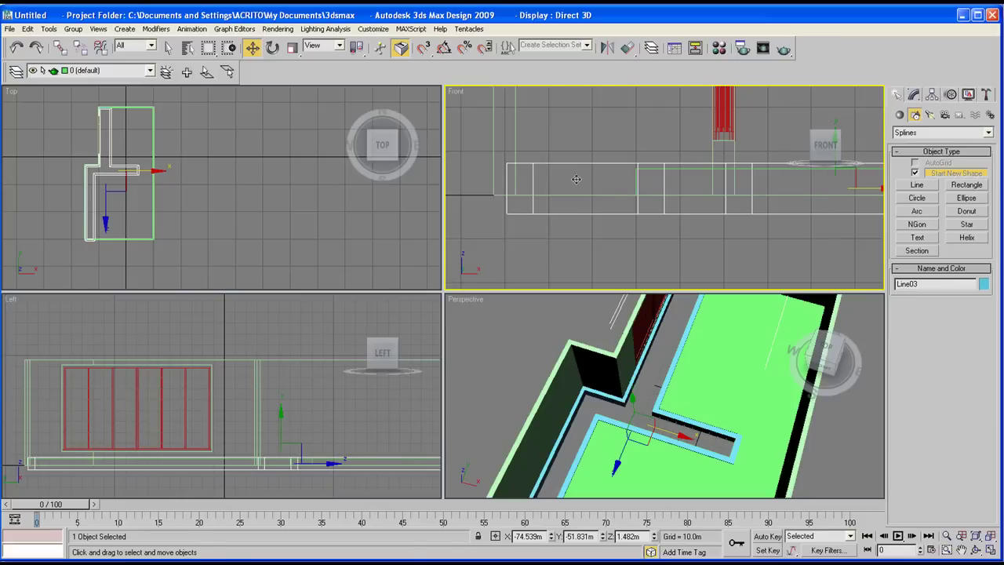
click(168, 49)
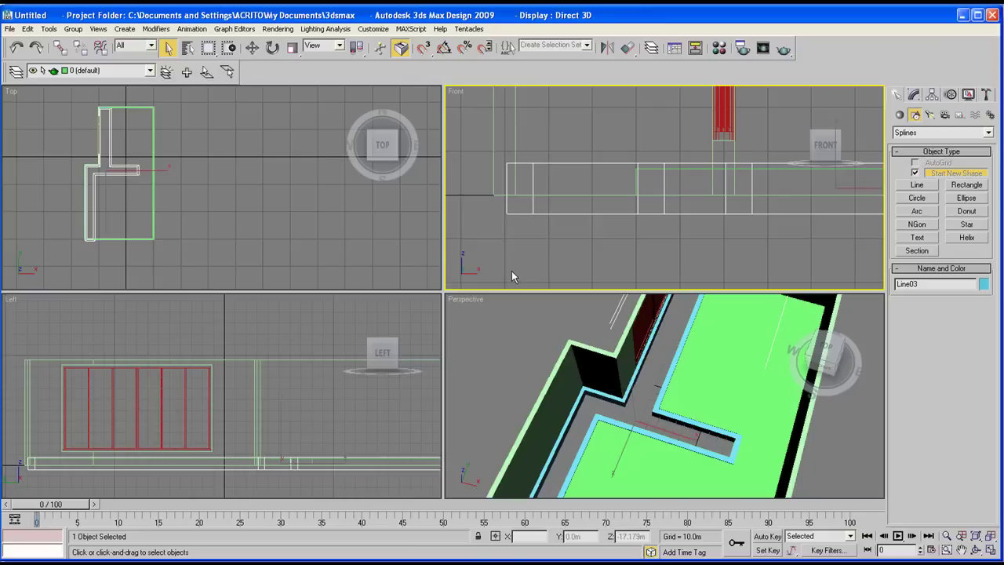
Select the closed spline outlining the floor recess and extrude it by 6 m to form the recess floor
click(567, 203)
drag(576, 196, 577, 199)
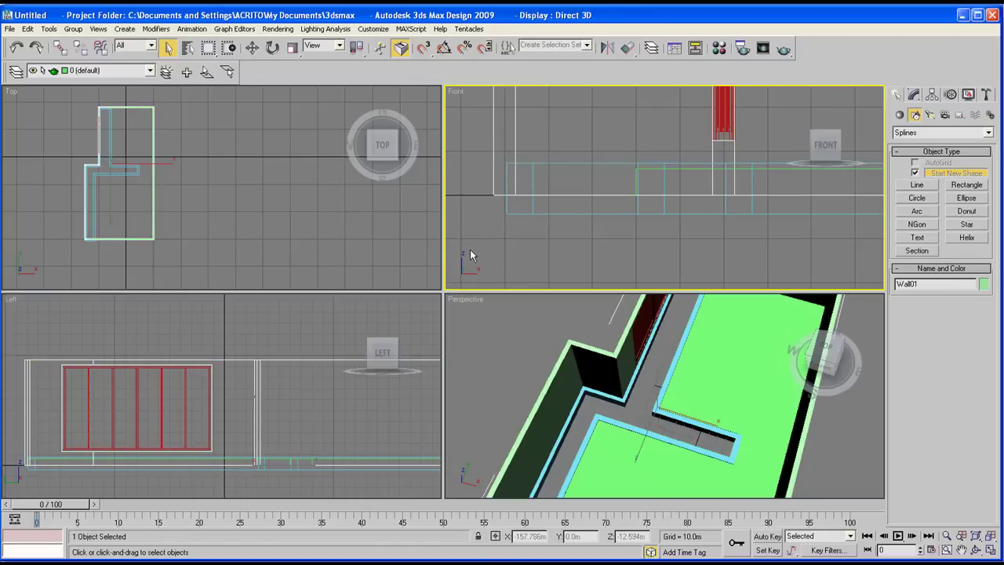
drag(470, 249, 499, 163)
click(493, 137)
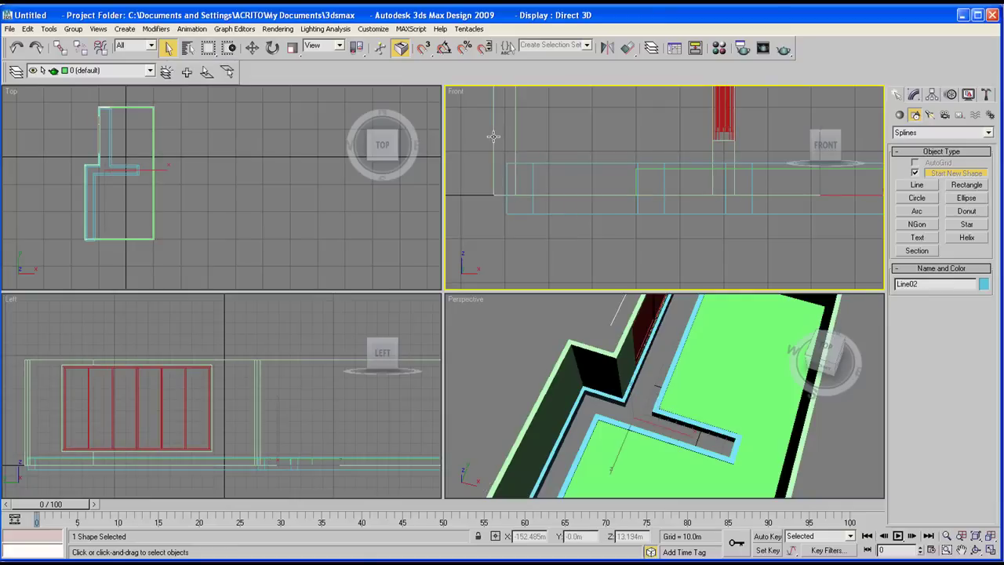
scroll(609, 377, down, 5)
middle_drag(628, 386, 598, 367)
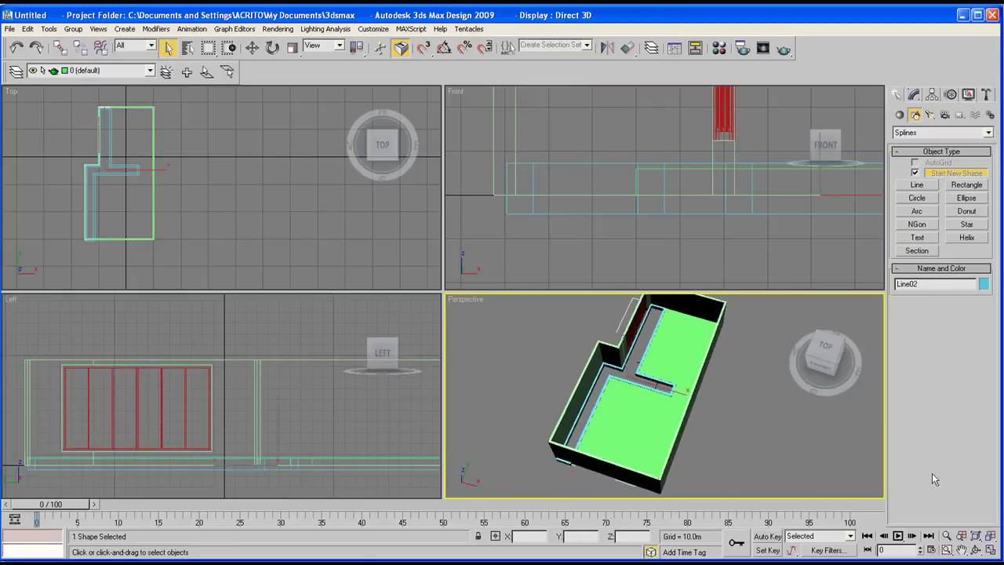
click(914, 95)
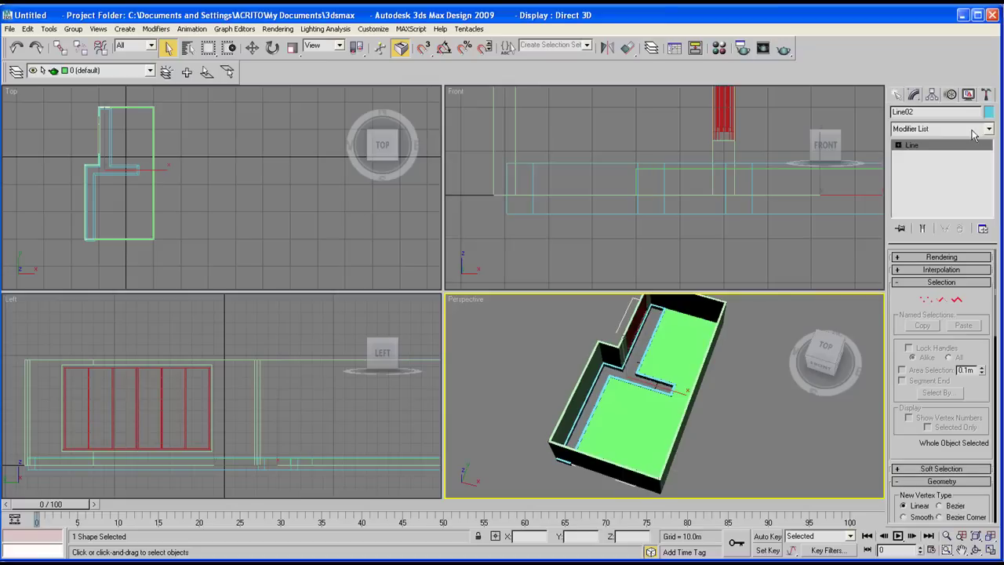
click(988, 129)
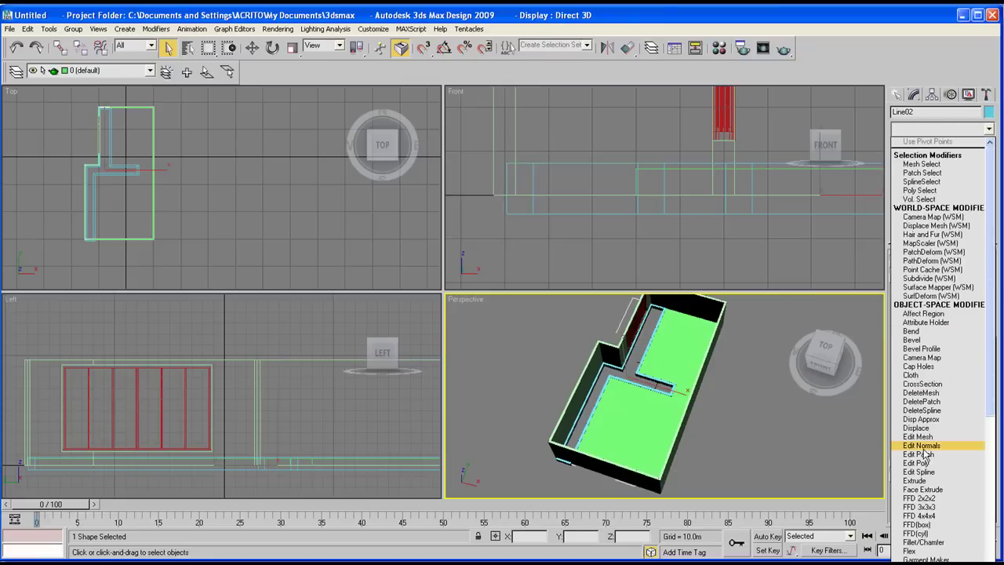
click(916, 481)
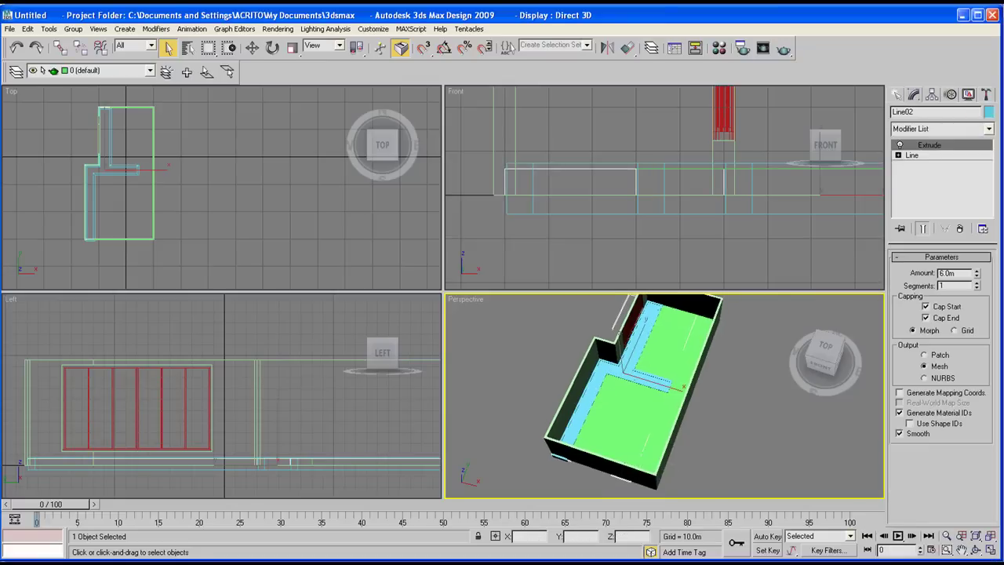
Enlarge the Perspective view and change the object color of the extruded recess floor to purple
click(992, 551)
click(976, 550)
drag(426, 304, 477, 274)
scroll(387, 298, up, 4)
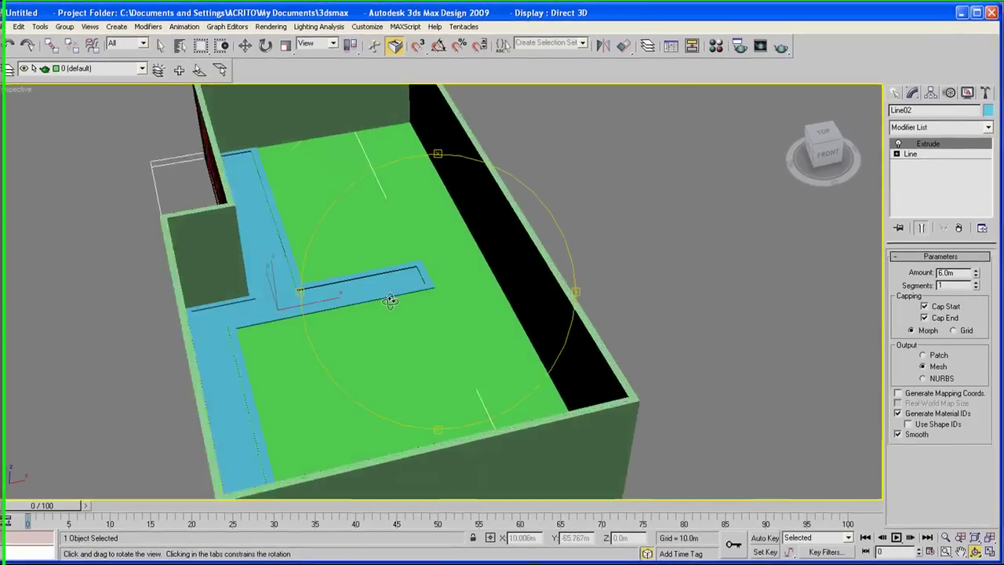
middle_drag(388, 298, 453, 258)
drag(453, 258, 399, 283)
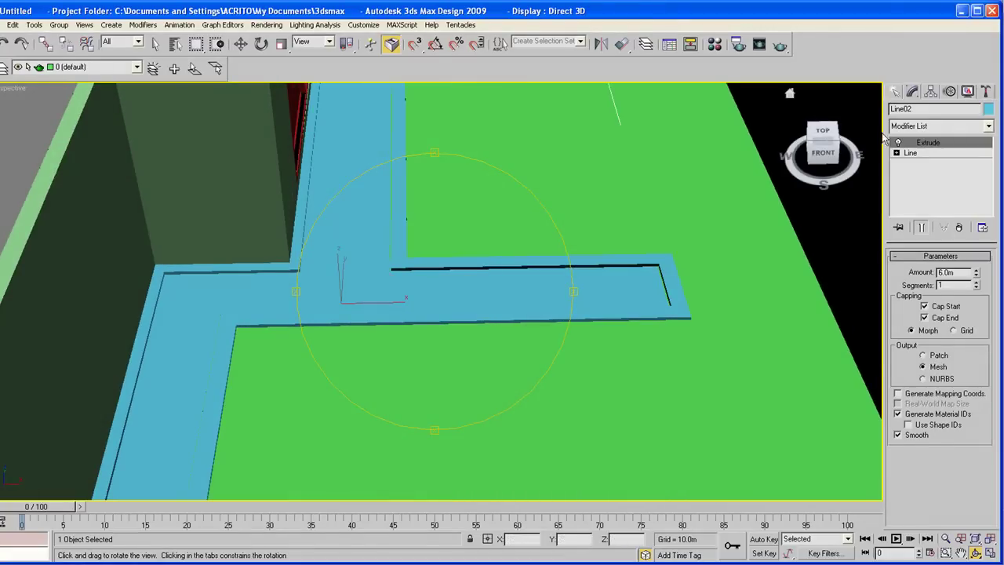
click(987, 110)
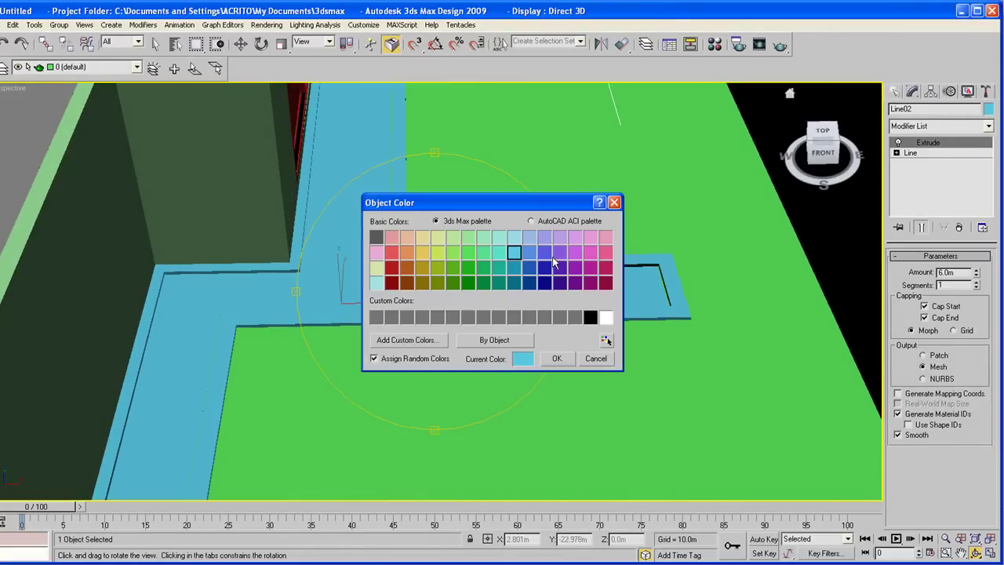
click(557, 359)
Move the purple recess floor slightly down along Z so that it sits below the top of the blue border
drag(405, 336, 415, 276)
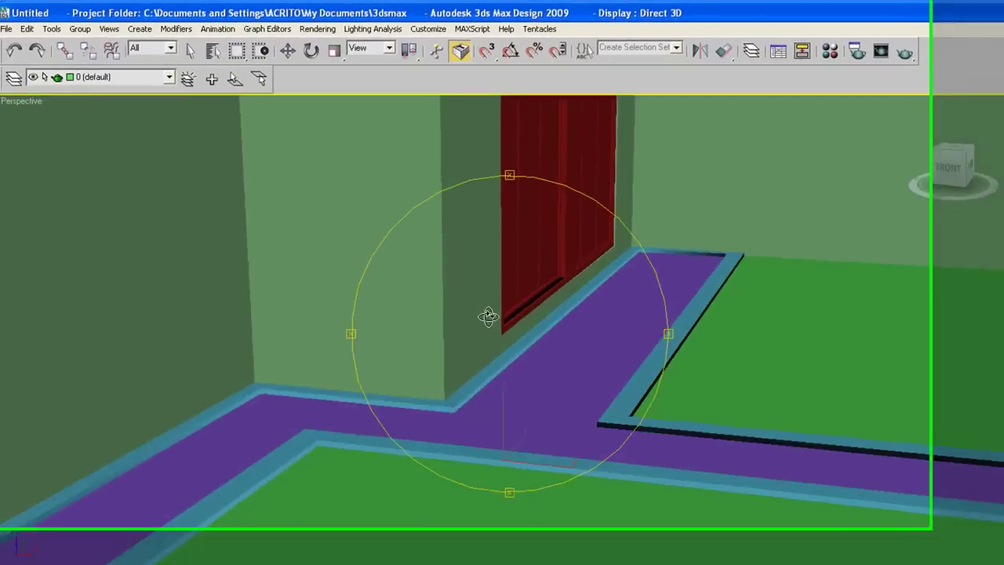
mouse_move(489, 317)
mouse_down()
mouse_move(495, 342)
mouse_move(493, 325)
mouse_up()
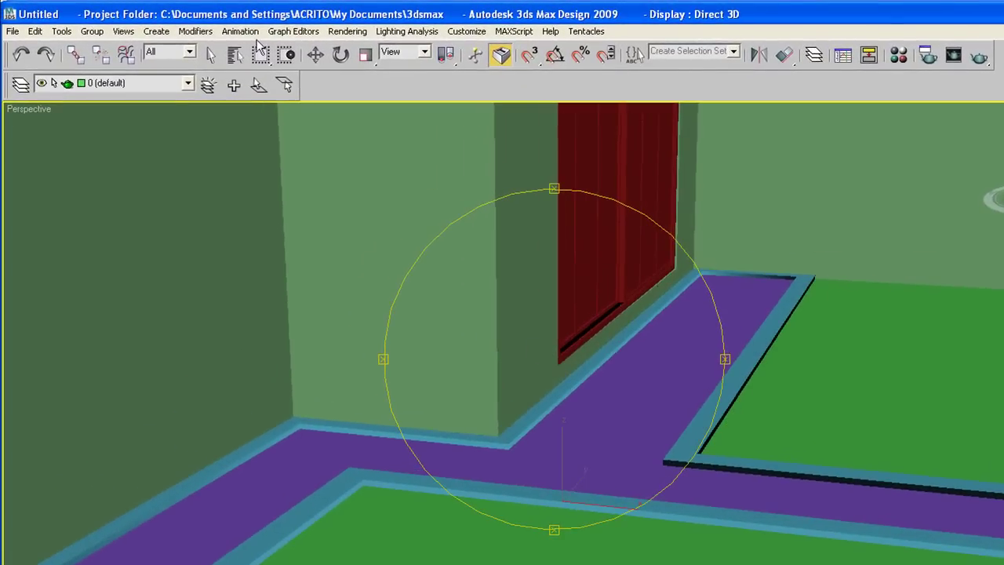
click(317, 55)
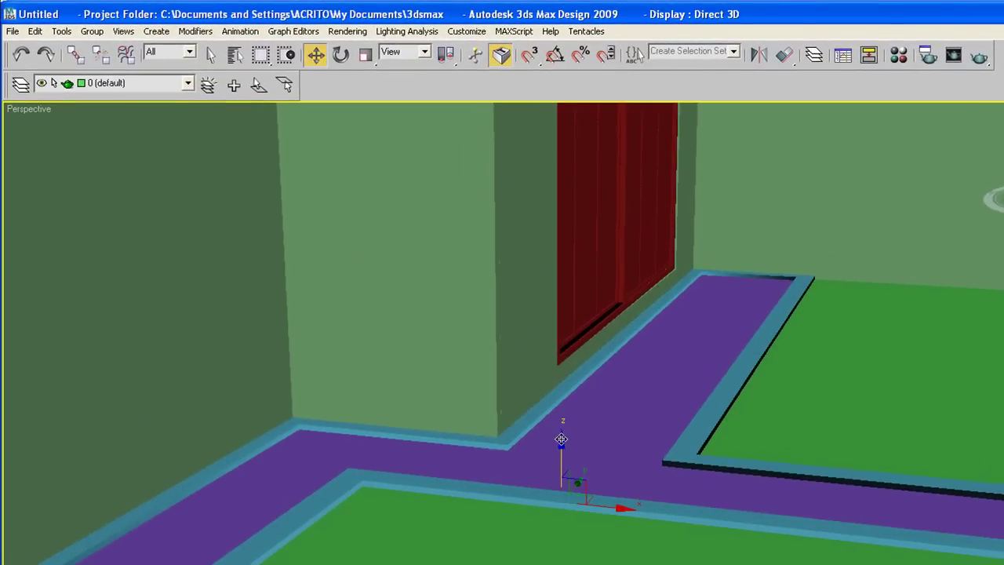
mouse_move(561, 439)
mouse_down()
mouse_move(559, 467)
mouse_move(557, 447)
mouse_up()
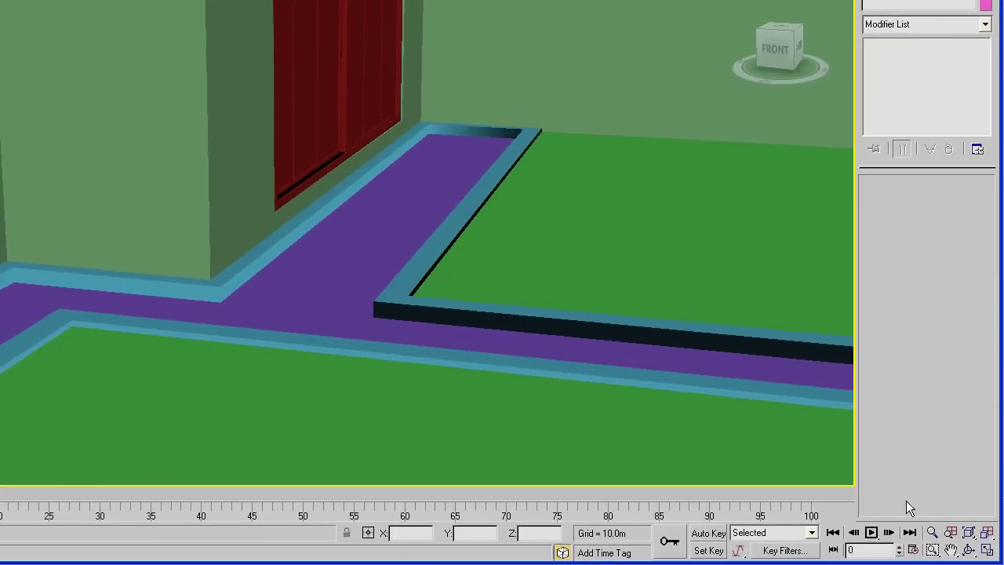
Examine the lowered recess floor, its border and the surrounding walls from several angles in the Perspective view
click(970, 551)
drag(412, 227, 237, 313)
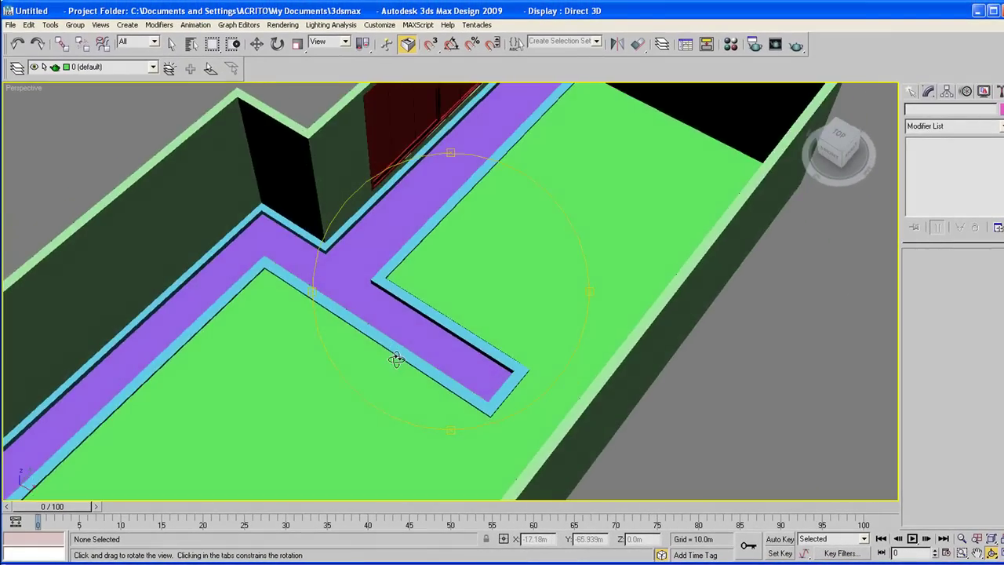
drag(396, 359, 566, 218)
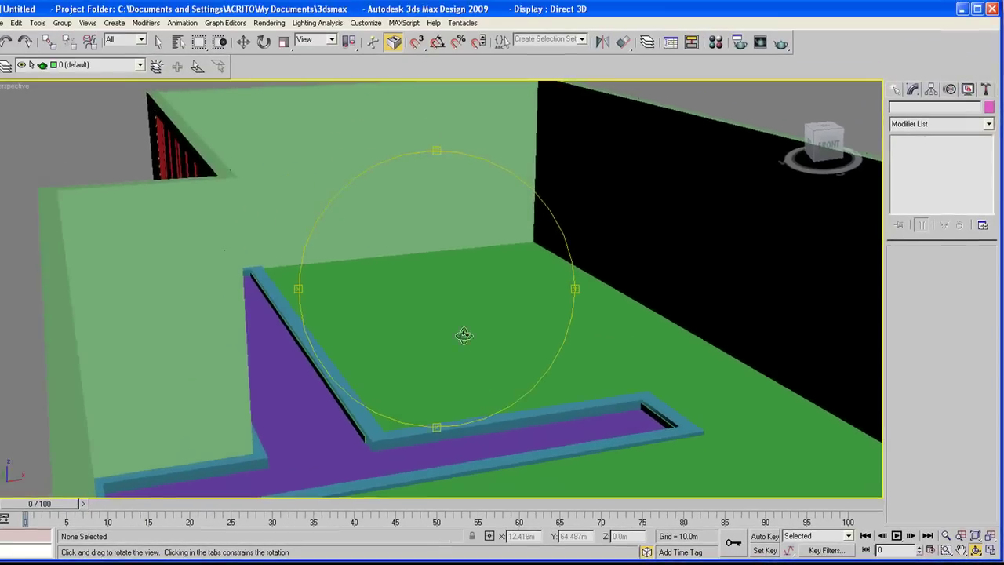
drag(464, 336, 475, 319)
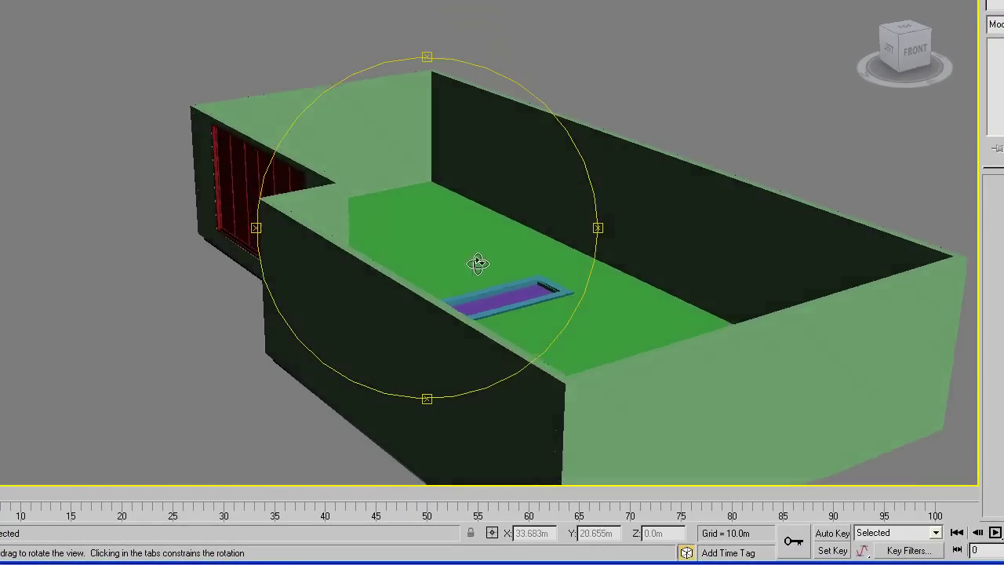